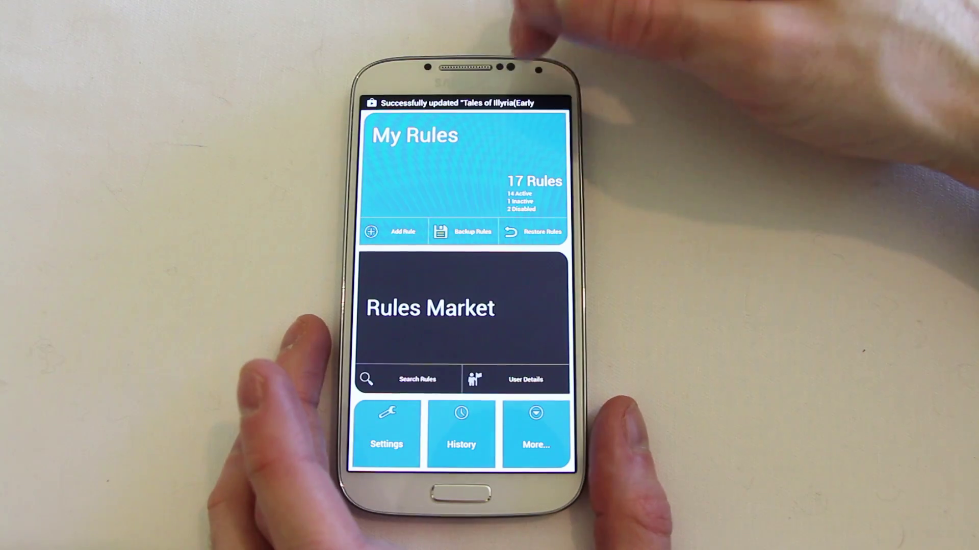
In My Rules, expand the Conserve power rule to see its below-35% battery trigger and actions.
click(524, 193)
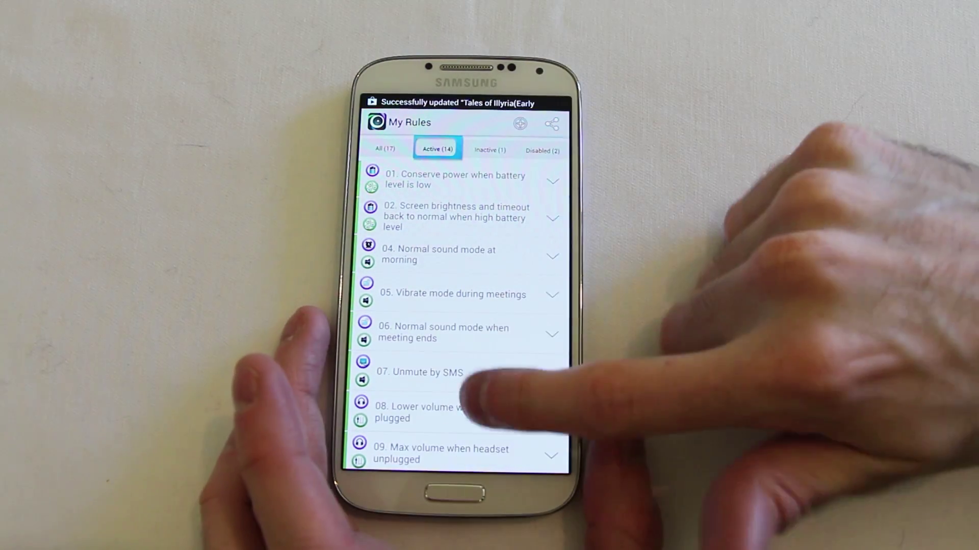
scroll(460, 314, down, 5)
scroll(459, 313, up, 5)
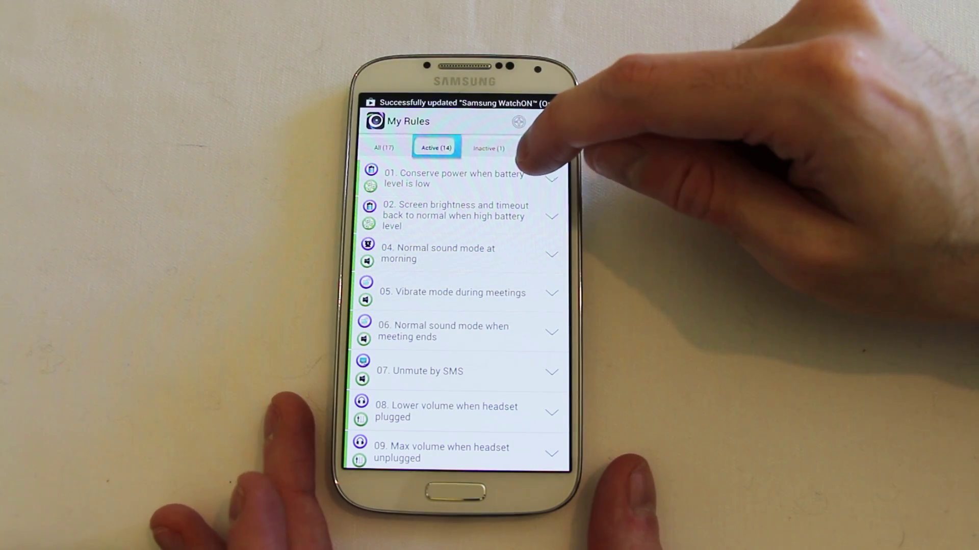
click(511, 173)
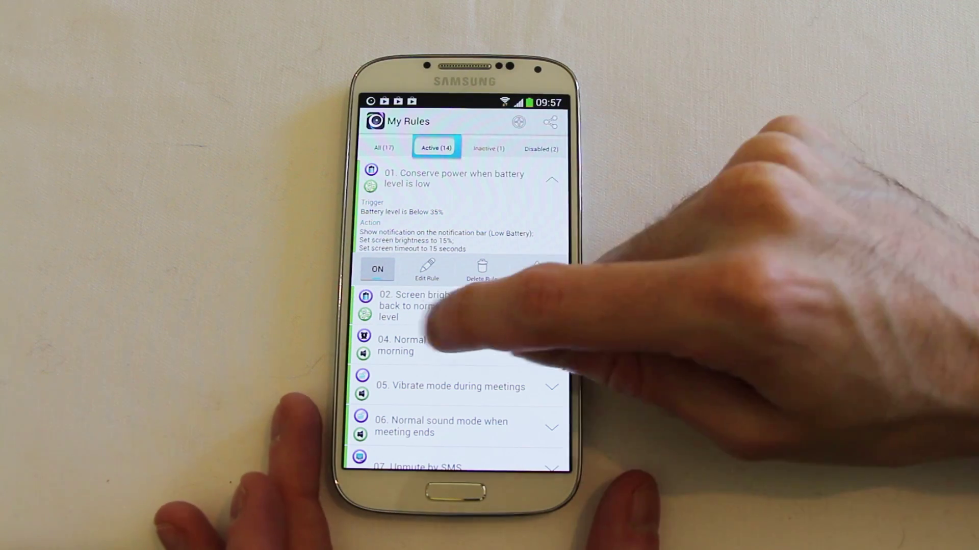
Collapse rule 01, then expand the Normal sound mode at morning and Unmute by SMS rules.
click(508, 182)
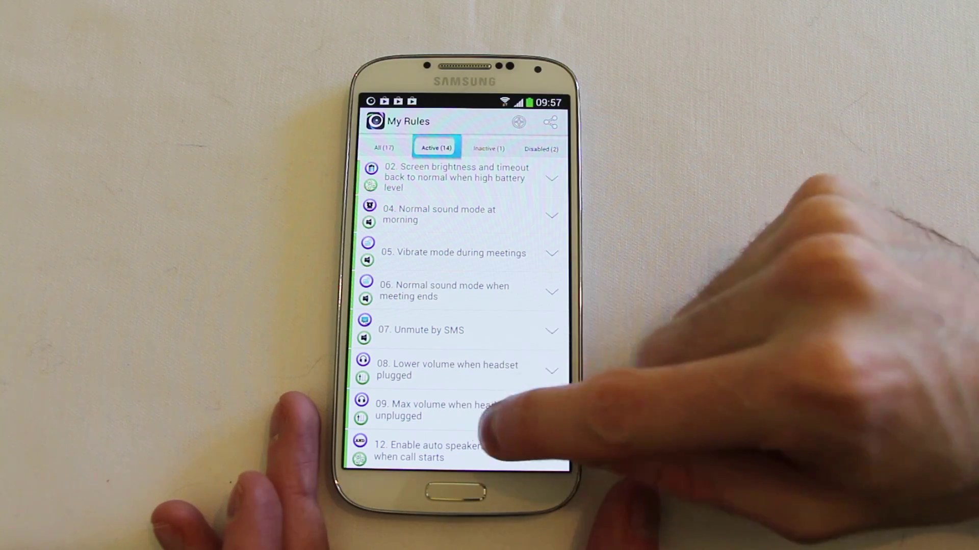
scroll(505, 333, down, 3)
scroll(502, 284, down, 2)
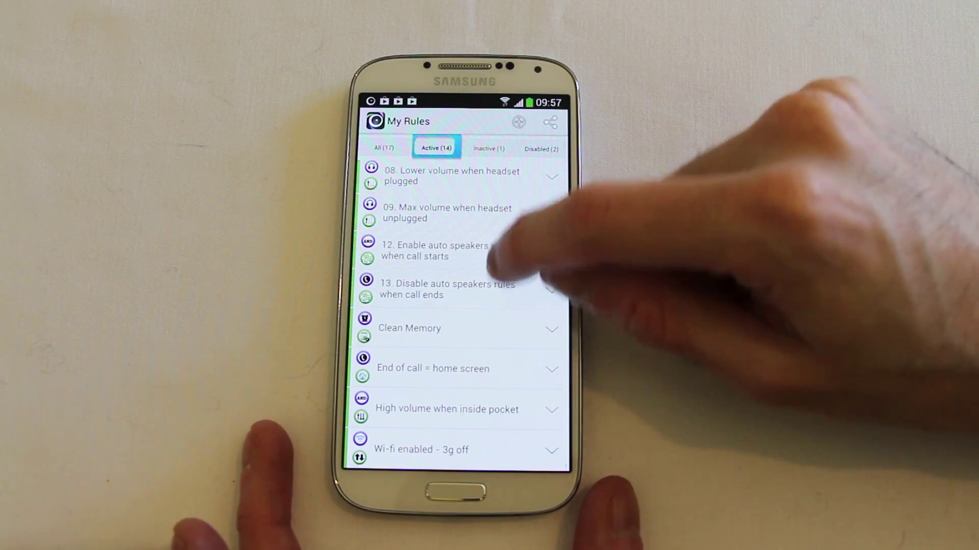
scroll(490, 290, up, 1)
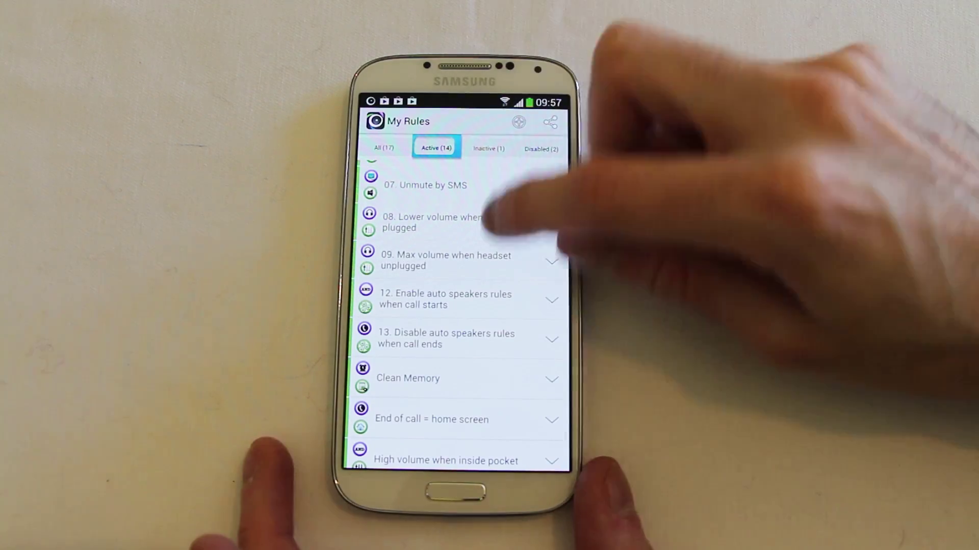
scroll(490, 229, up, 5)
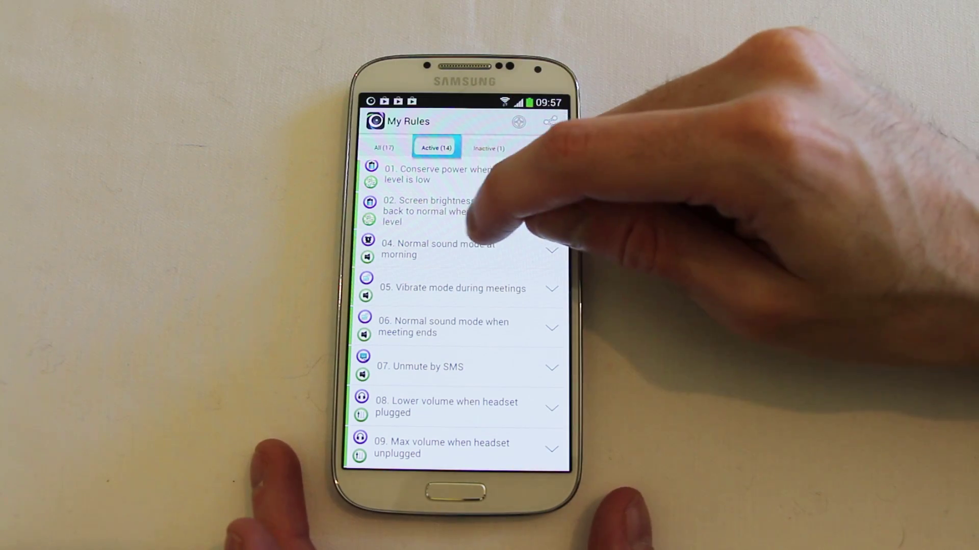
click(459, 252)
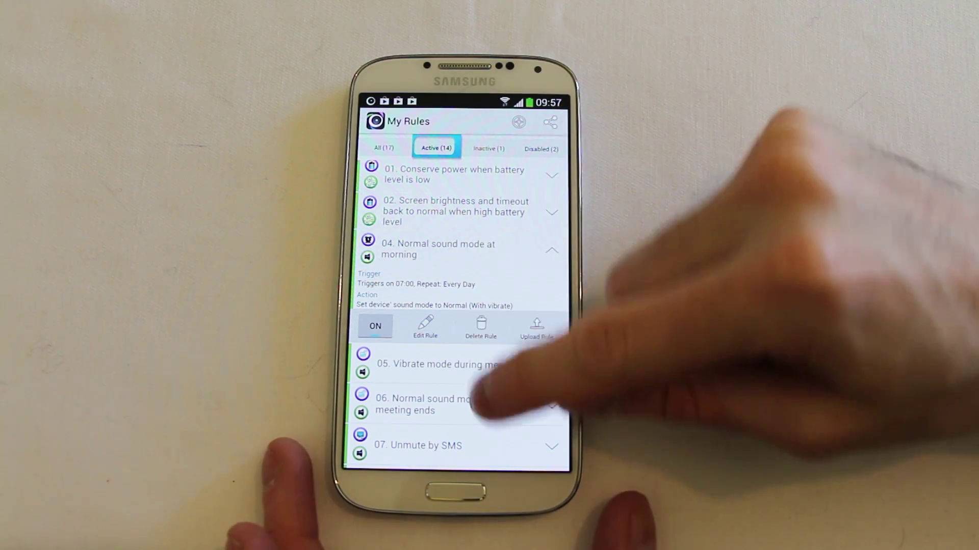
scroll(501, 367, down, 5)
click(444, 254)
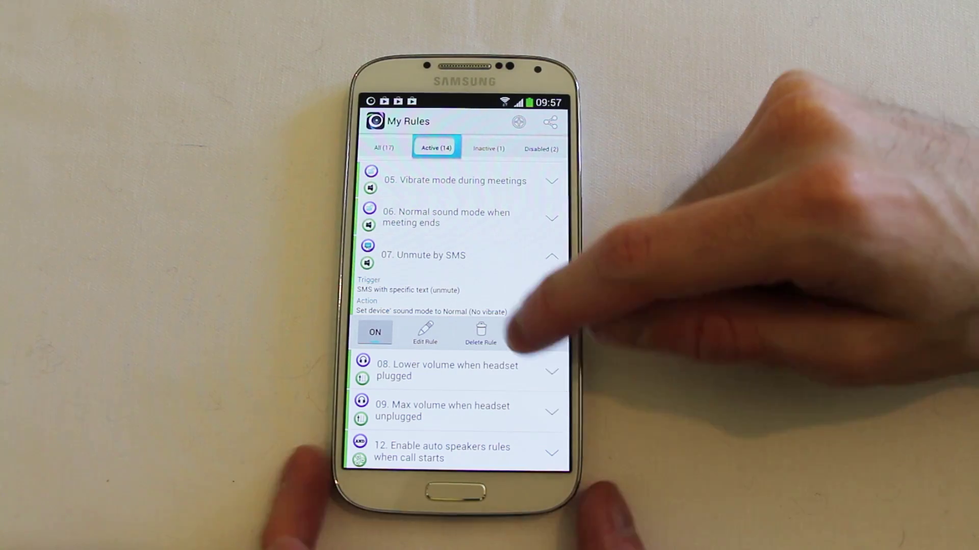
scroll(459, 307, down, 3)
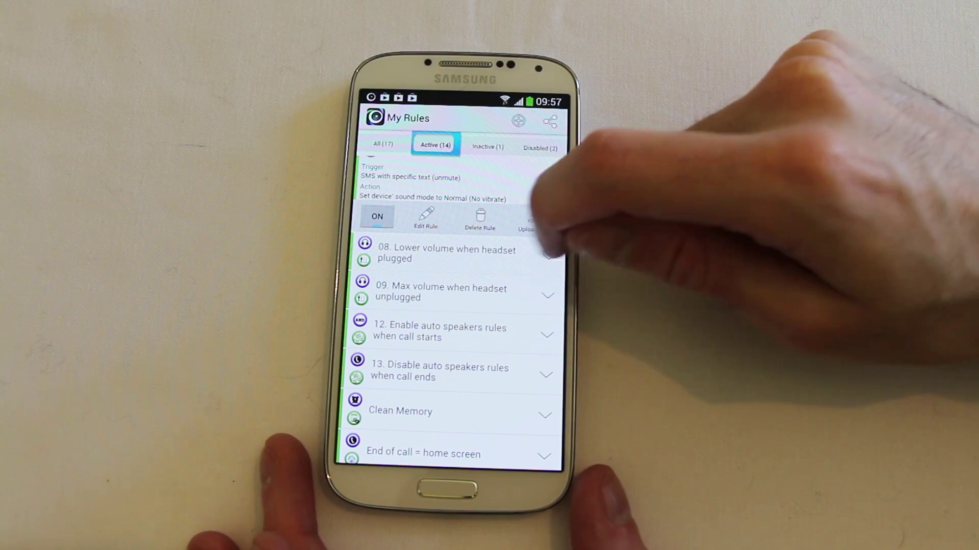
scroll(501, 371, down, 2)
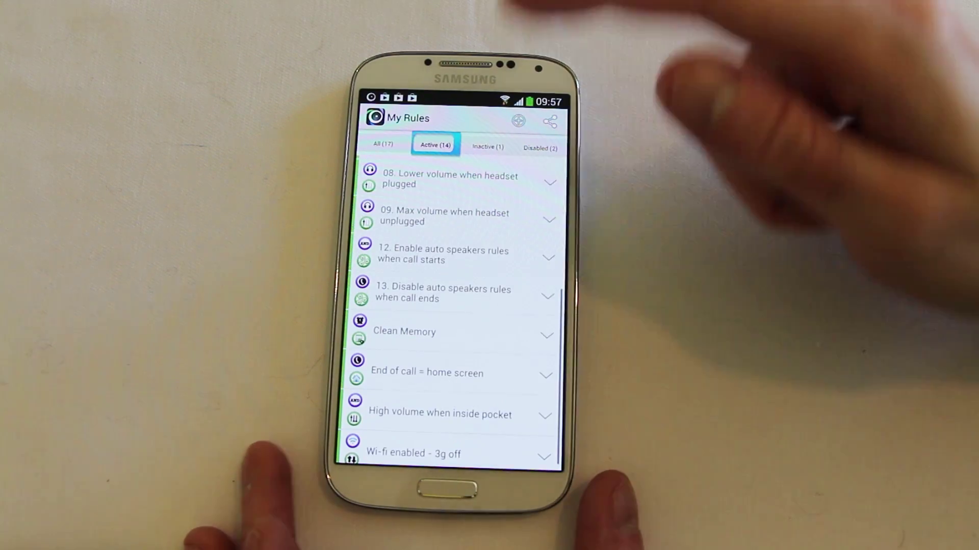
Collapse the expanded Clean Memory rule in the active rules list.
click(428, 331)
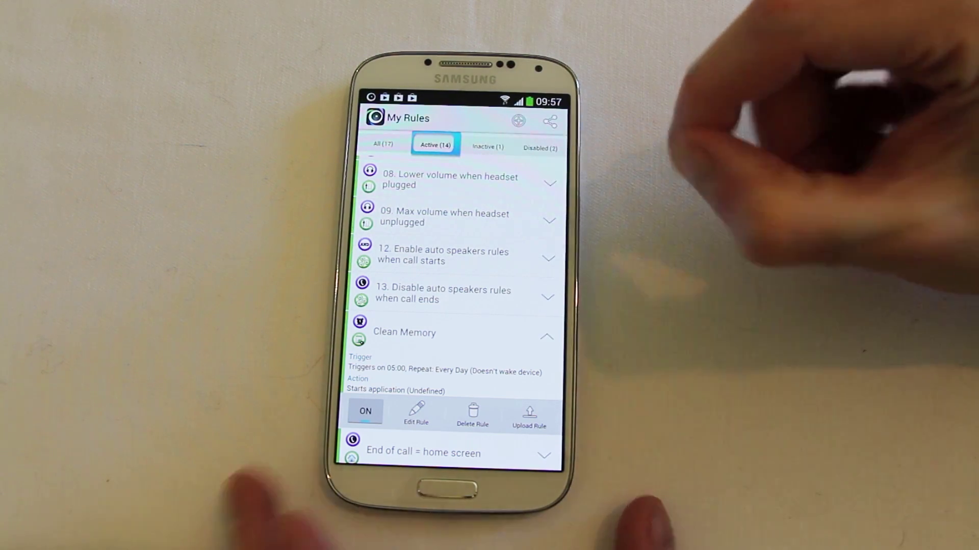
scroll(474, 275, down, 3)
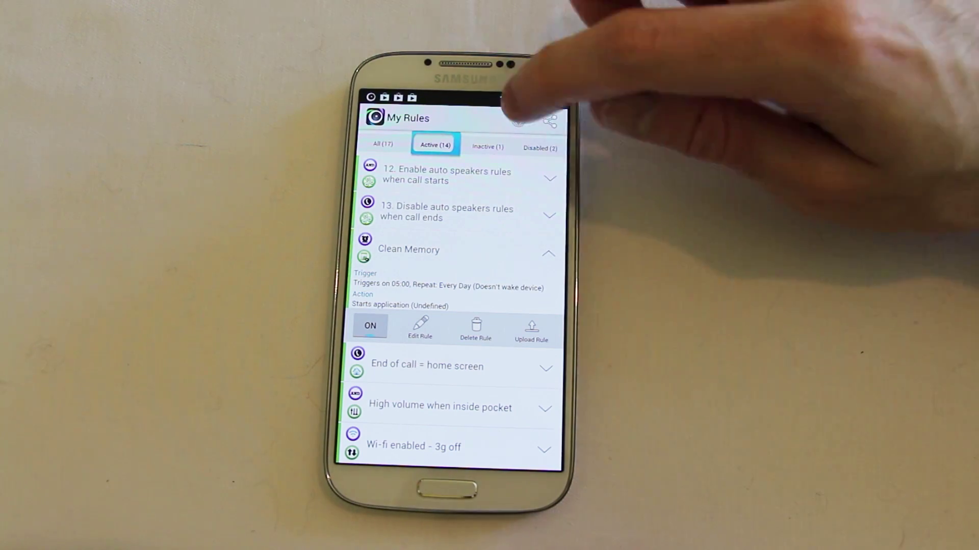
scroll(459, 306, up, 10)
scroll(459, 306, up, 10)
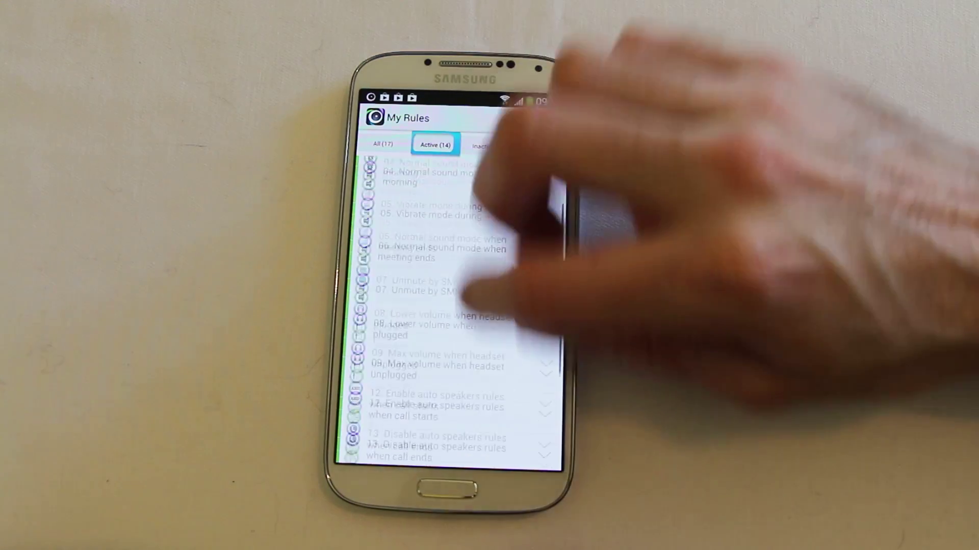
Start a new rule to reach the Select Trigger list.
click(549, 120)
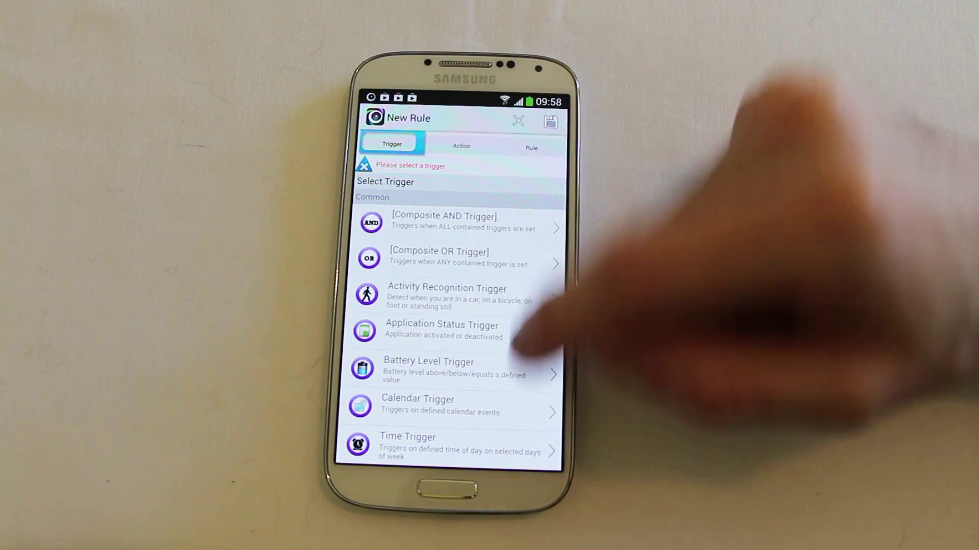
scroll(496, 291, down, 4)
scroll(459, 321, down, 3)
scroll(459, 321, down, 3)
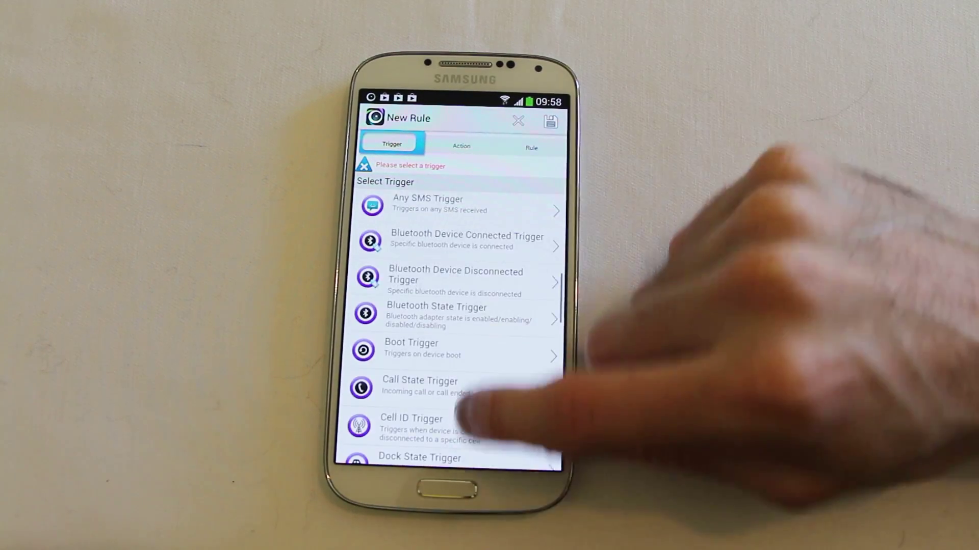
scroll(459, 321, down, 5)
scroll(459, 321, down, 3)
scroll(474, 306, down, 4)
scroll(474, 344, down, 4)
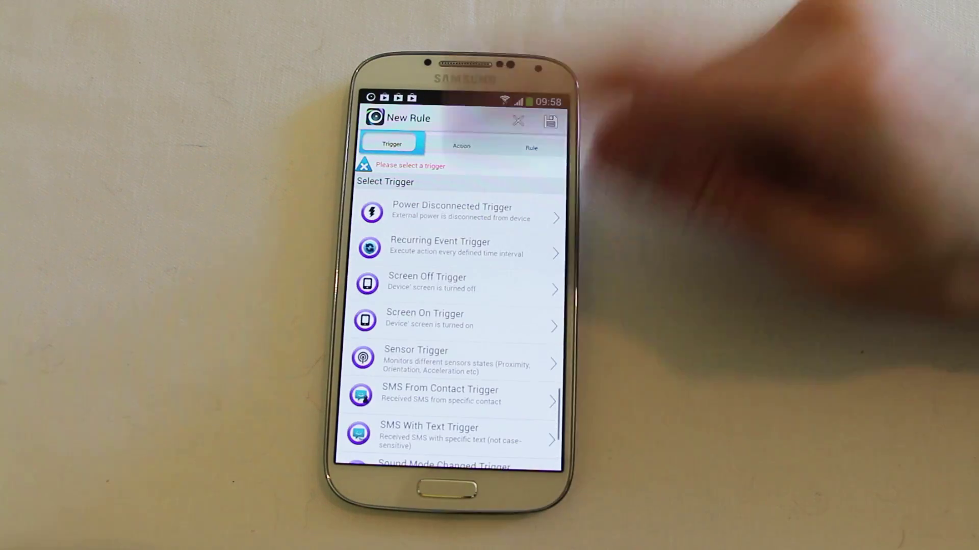
scroll(474, 325, down, 1)
scroll(458, 322, down, 3)
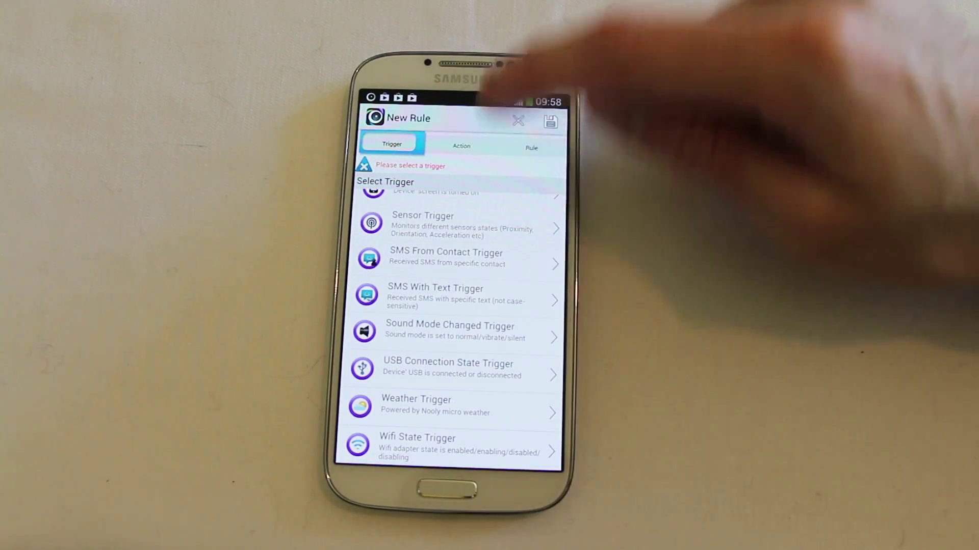
scroll(459, 321, up, 10)
scroll(477, 367, up, 5)
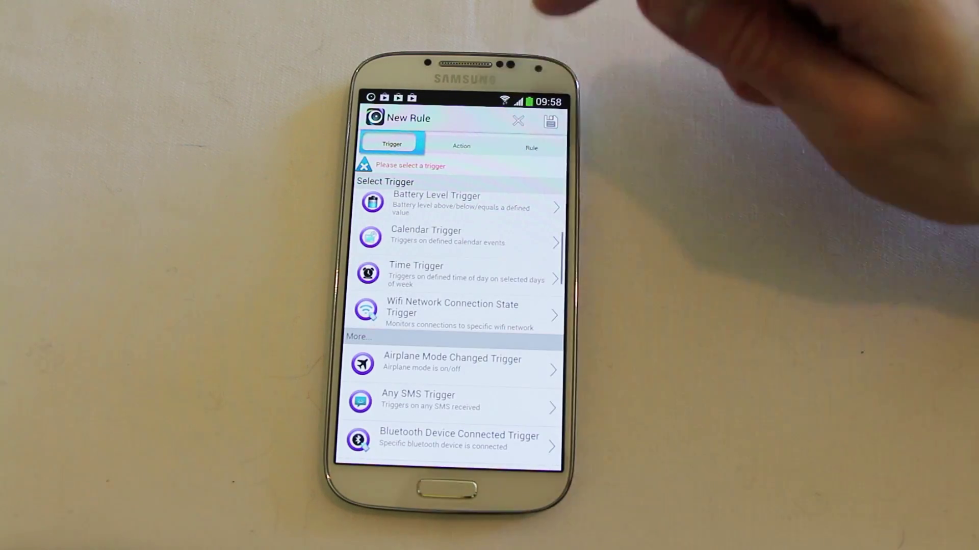
scroll(458, 348, up, 3)
scroll(467, 290, up, 1)
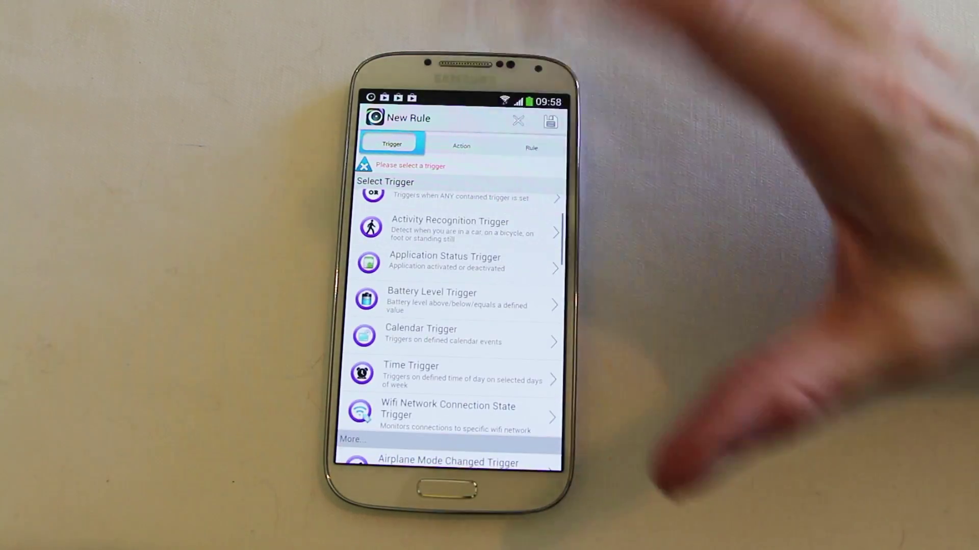
scroll(482, 306, up, 2)
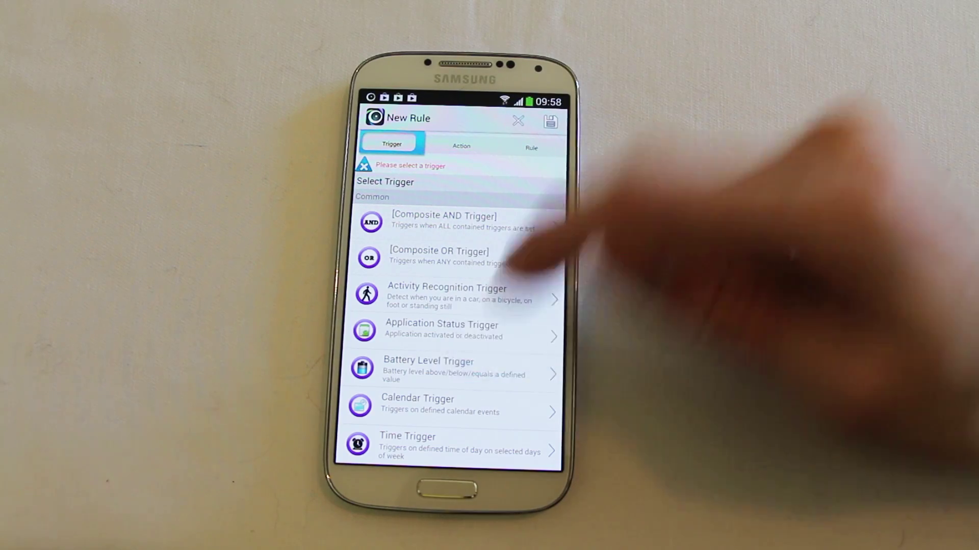
Set the new rule's trigger to battery level above 20%.
click(428, 367)
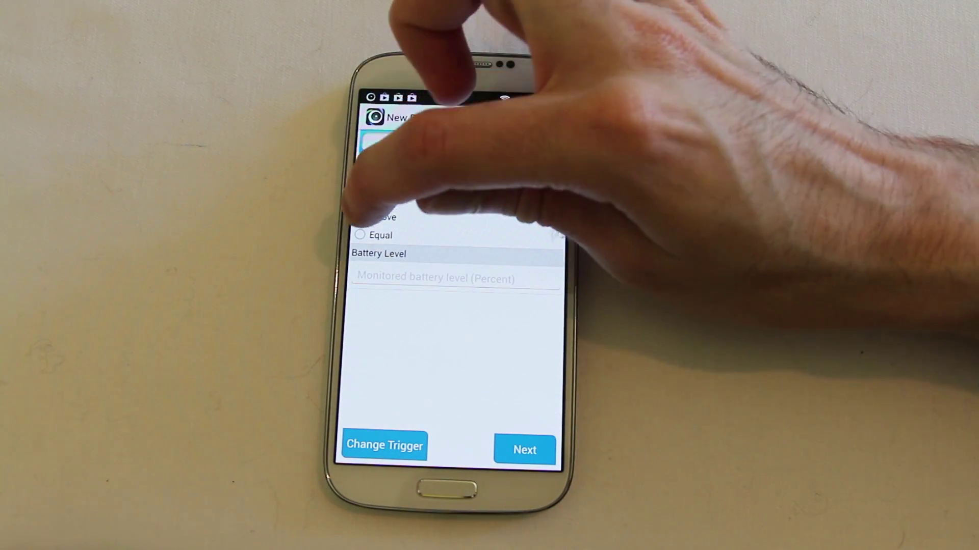
click(361, 216)
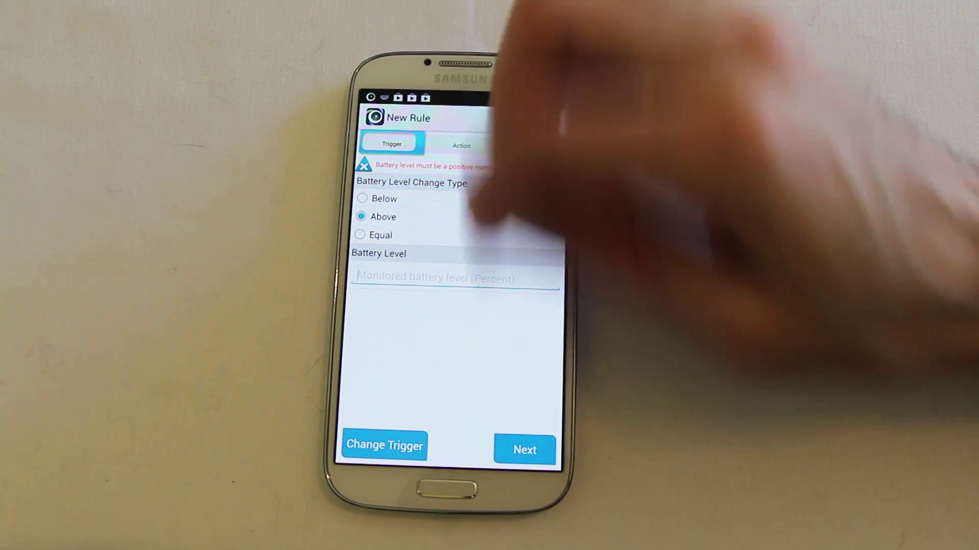
click(398, 276)
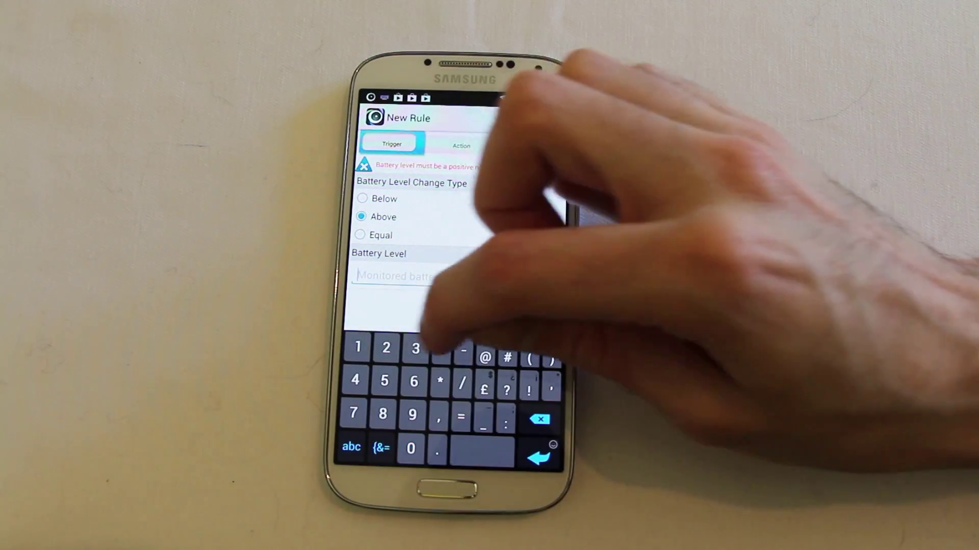
text(20)
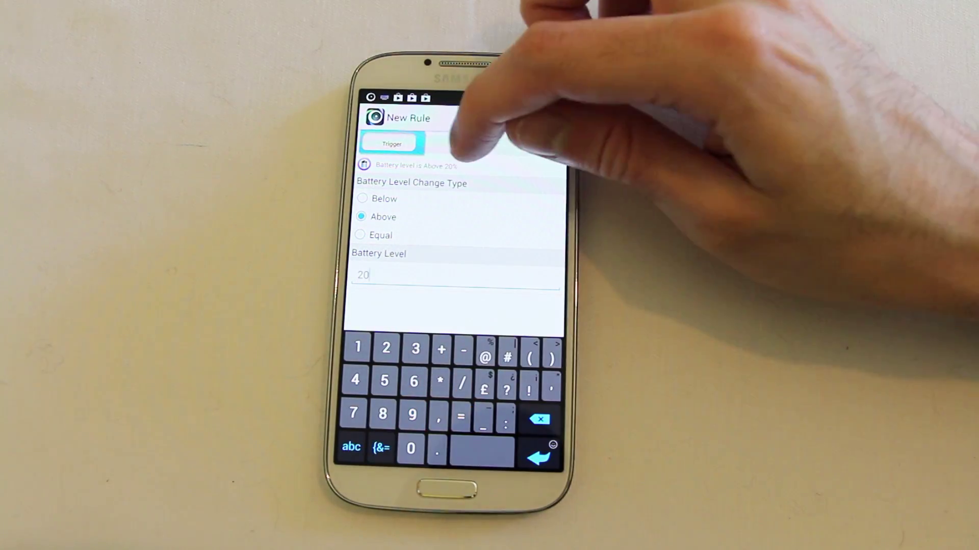
Add a speak-text action saying 'Battery charging' in English (United Kingdom).
click(461, 146)
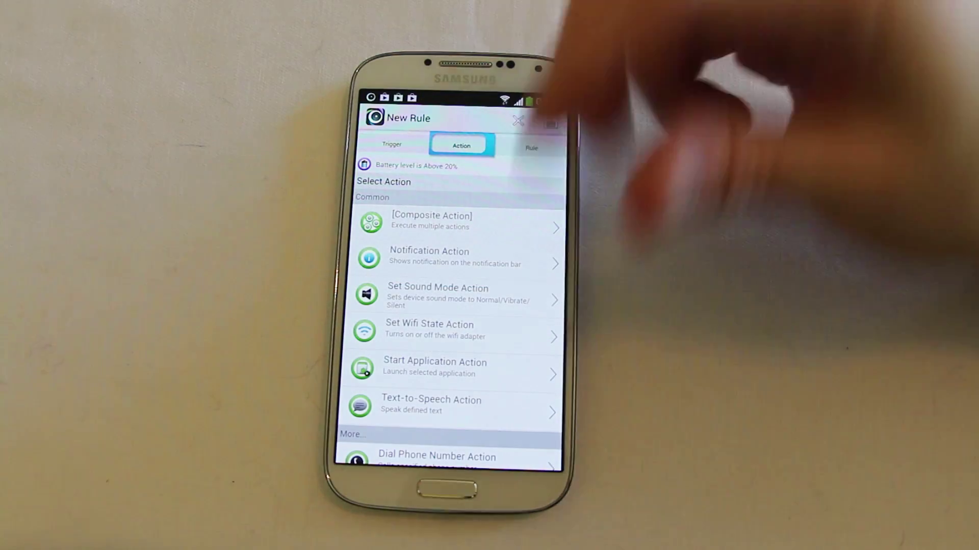
click(432, 404)
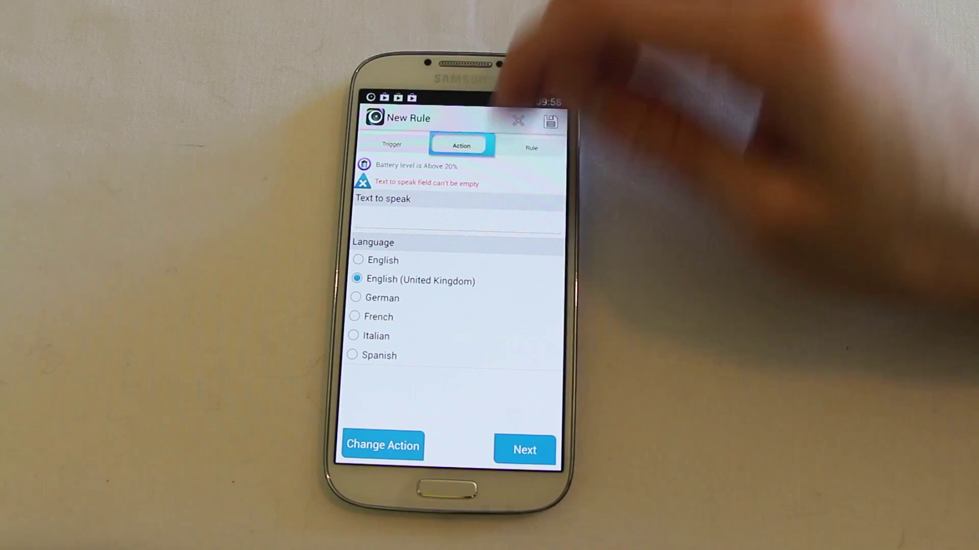
click(444, 218)
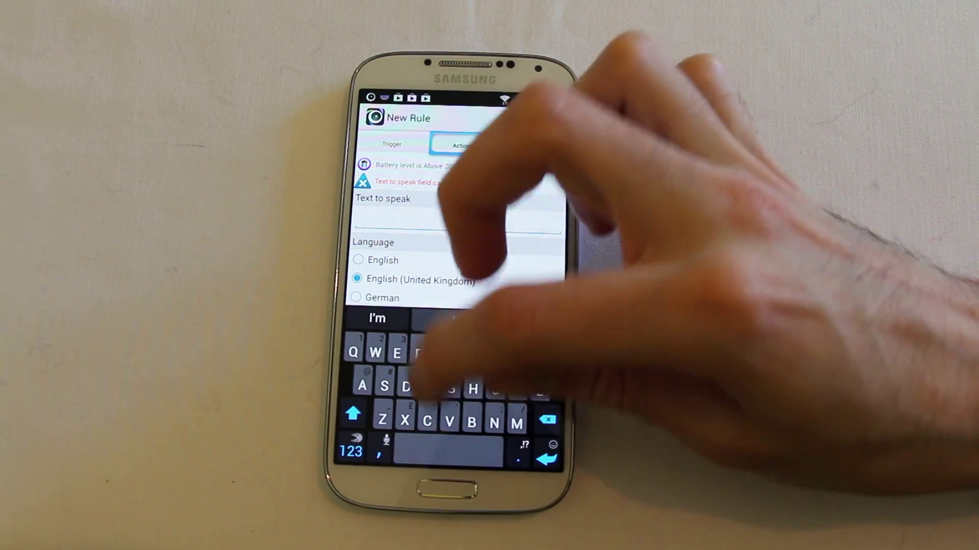
text(Batter)
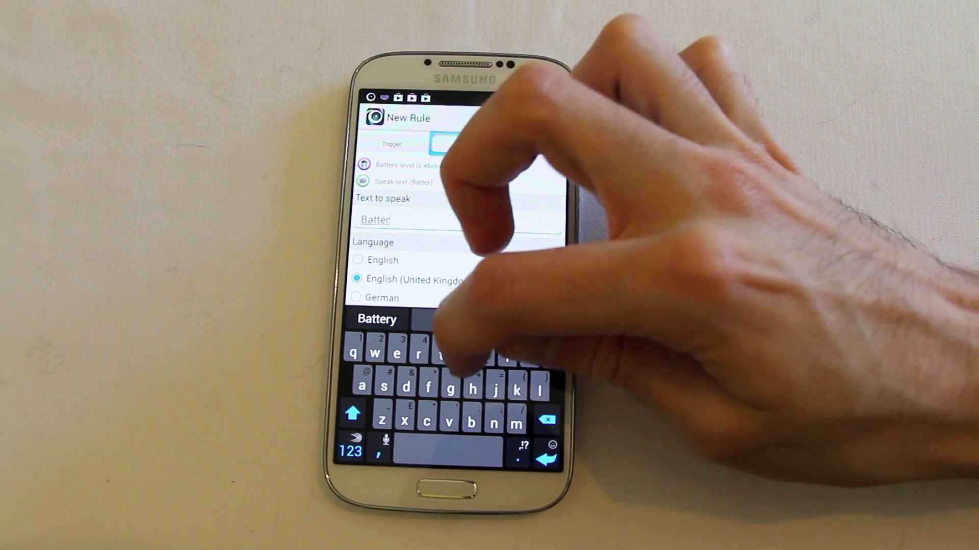
text(y char)
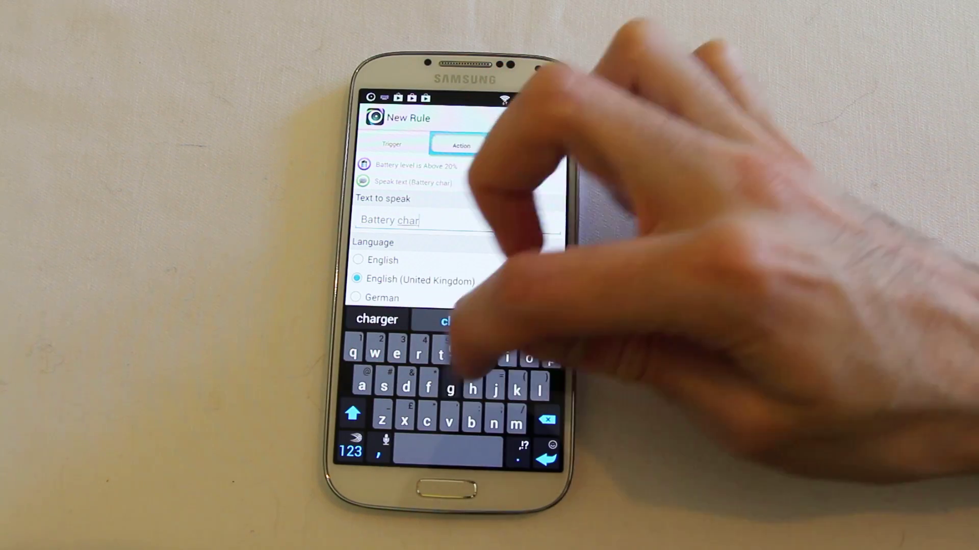
text(ging)
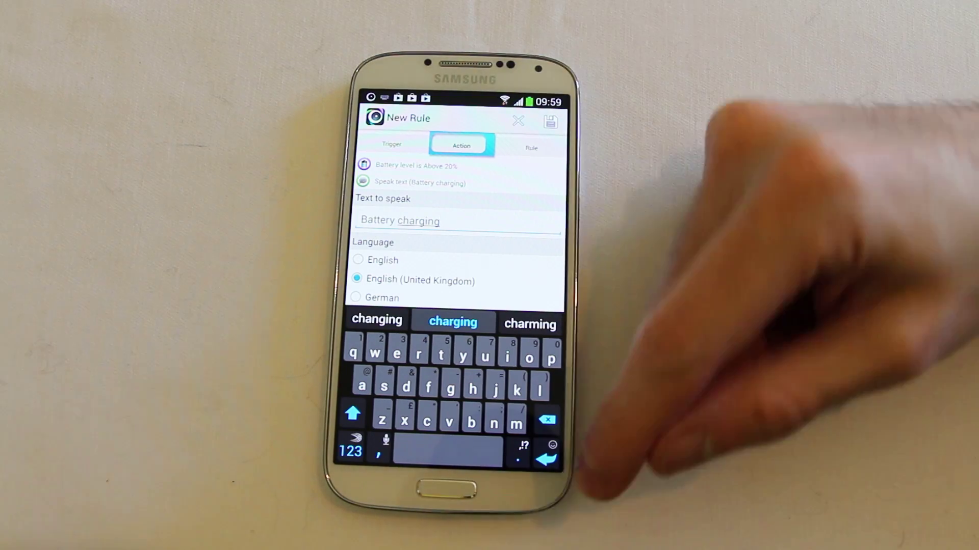
key(Escape)
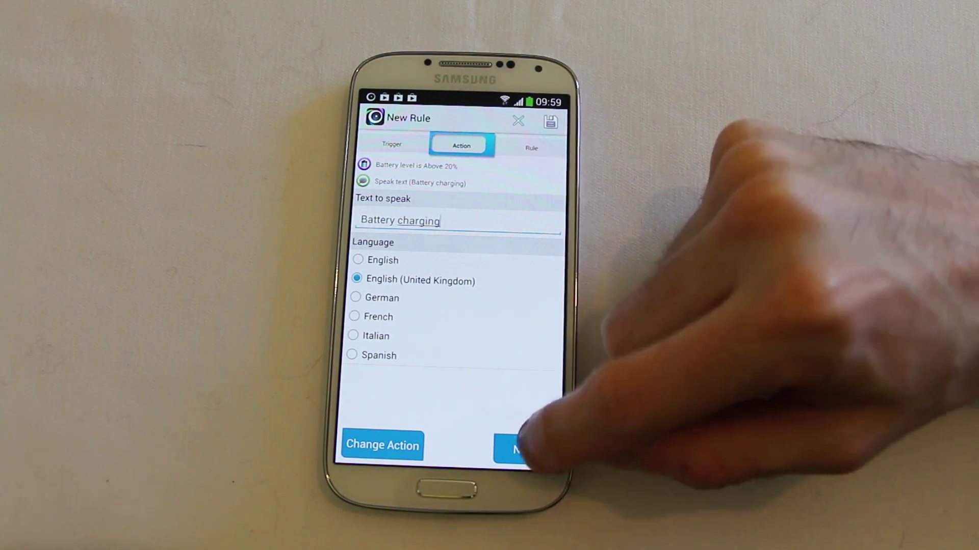
Save the rule as 'Battery w2', with delayed execution toggled on and back off.
click(524, 449)
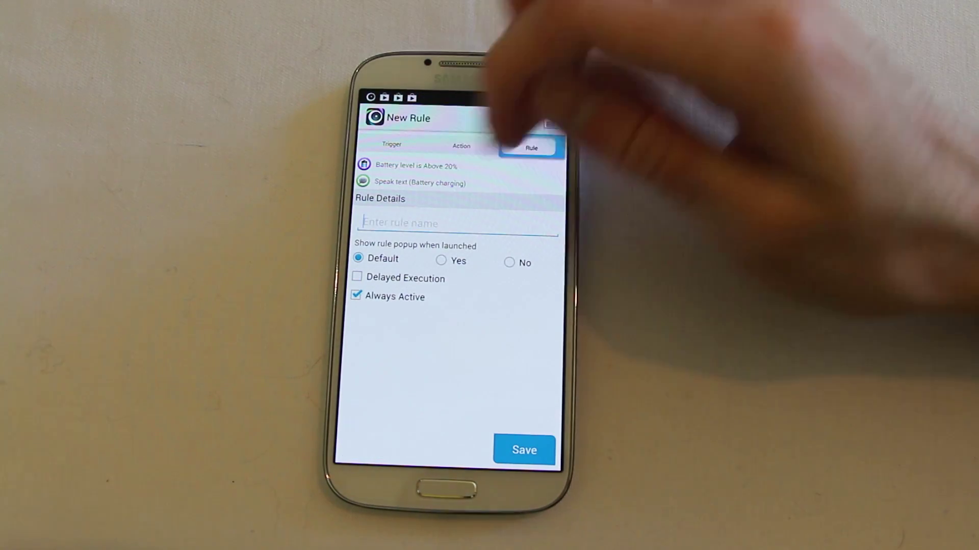
click(457, 222)
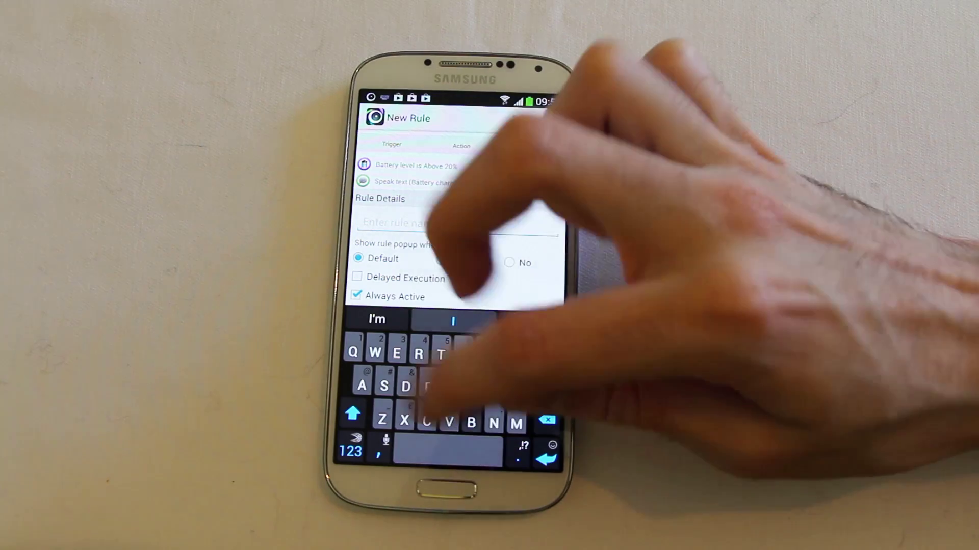
text(Battery)
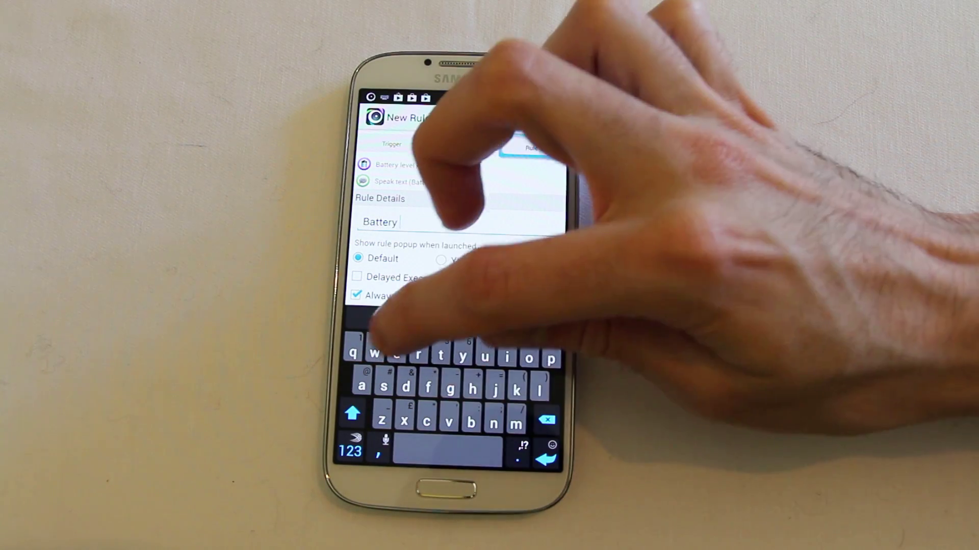
text(w)
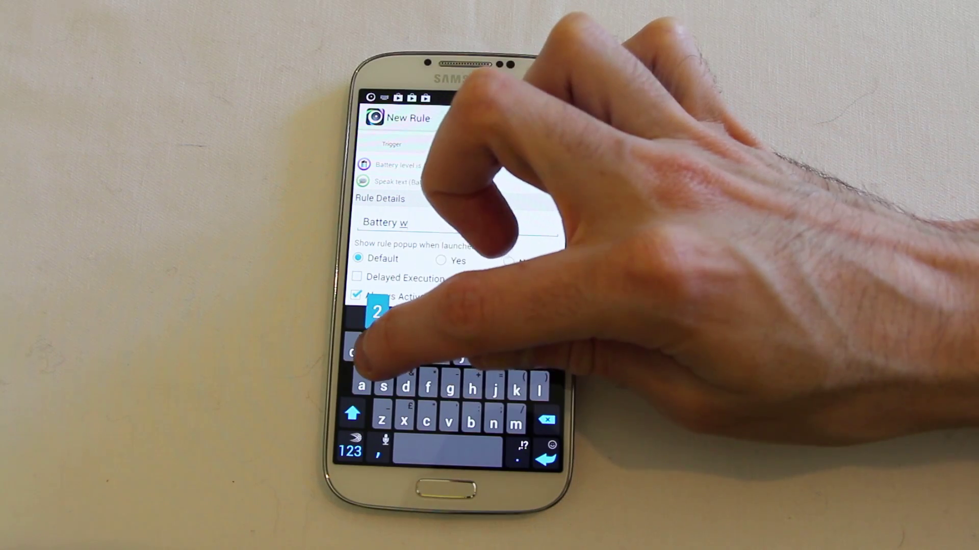
text(2)
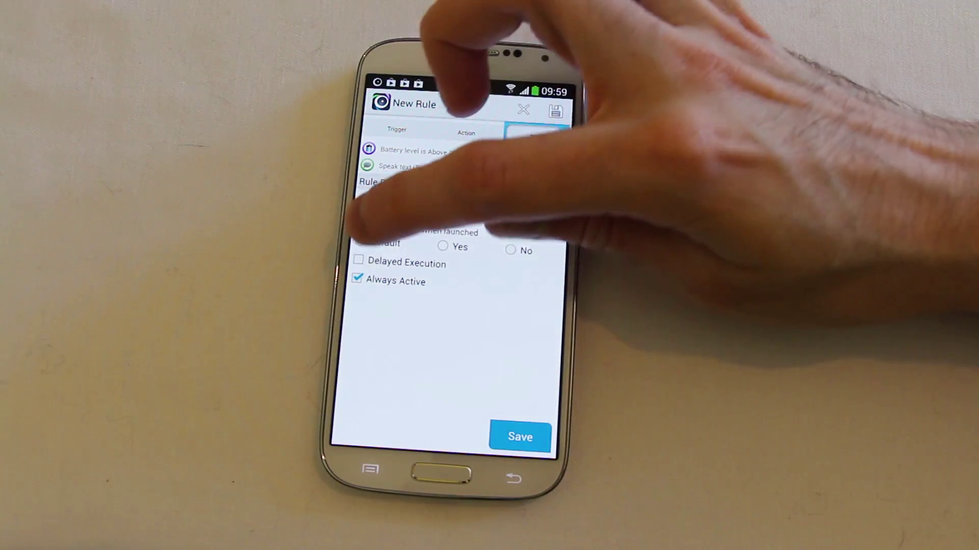
click(359, 261)
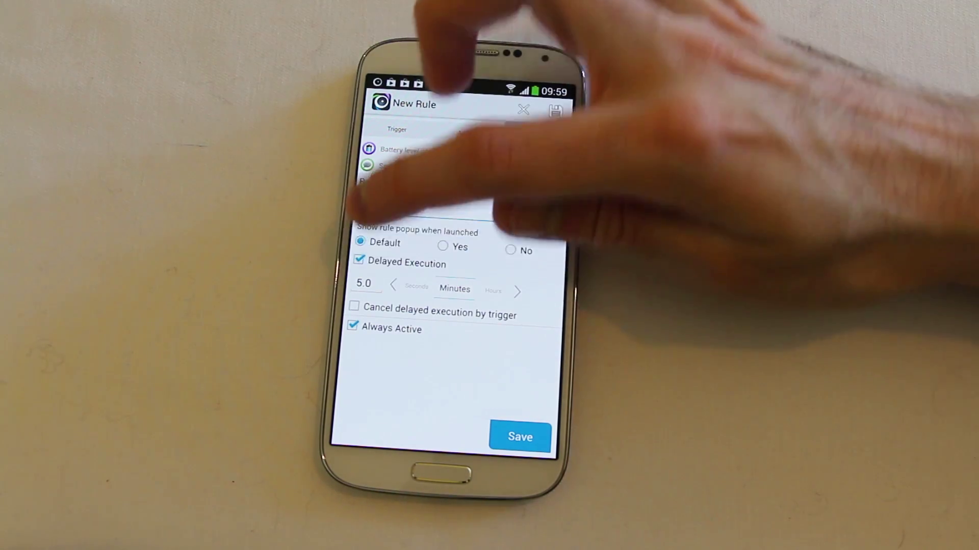
click(358, 260)
click(520, 437)
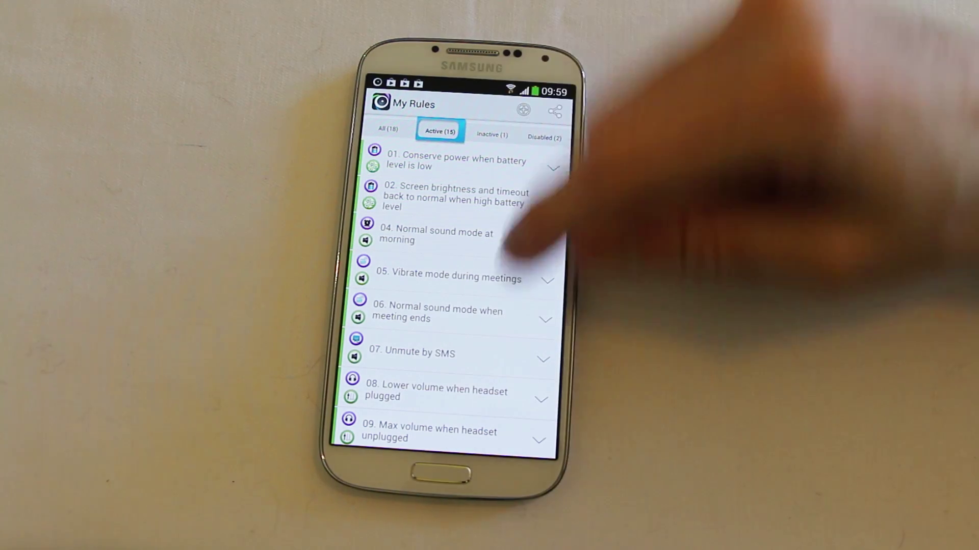
drag(525, 229, 513, 164)
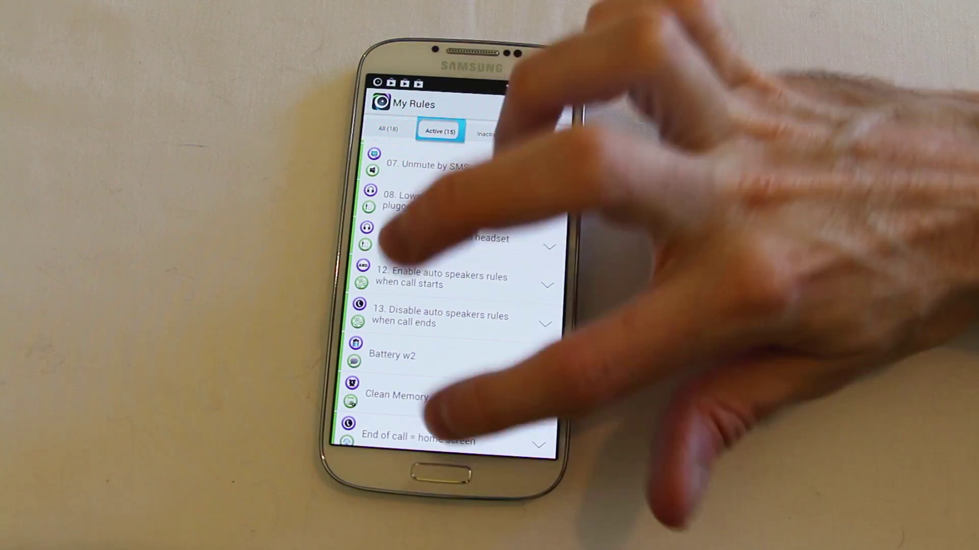
drag(459, 321, 463, 237)
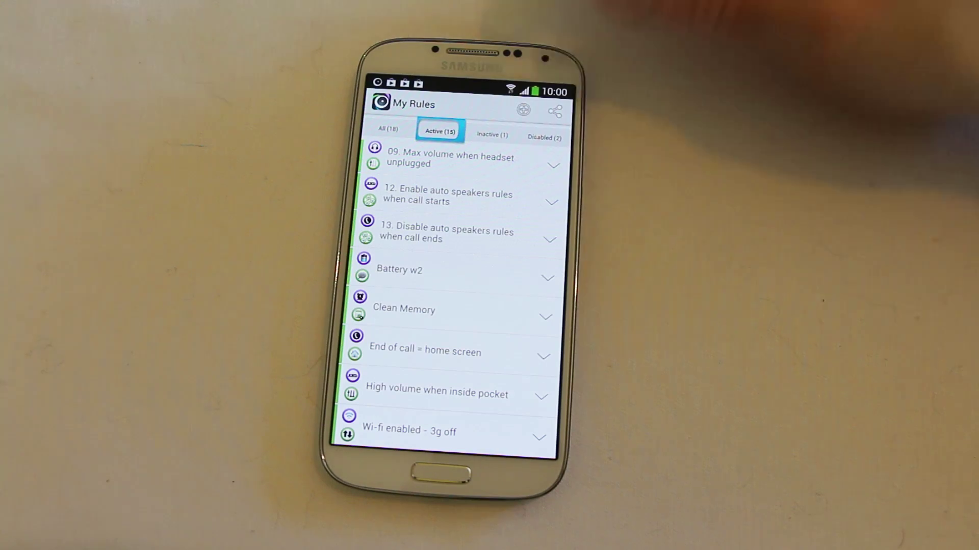
Start another new rule after confirming Battery w2 is among the active rules.
click(524, 109)
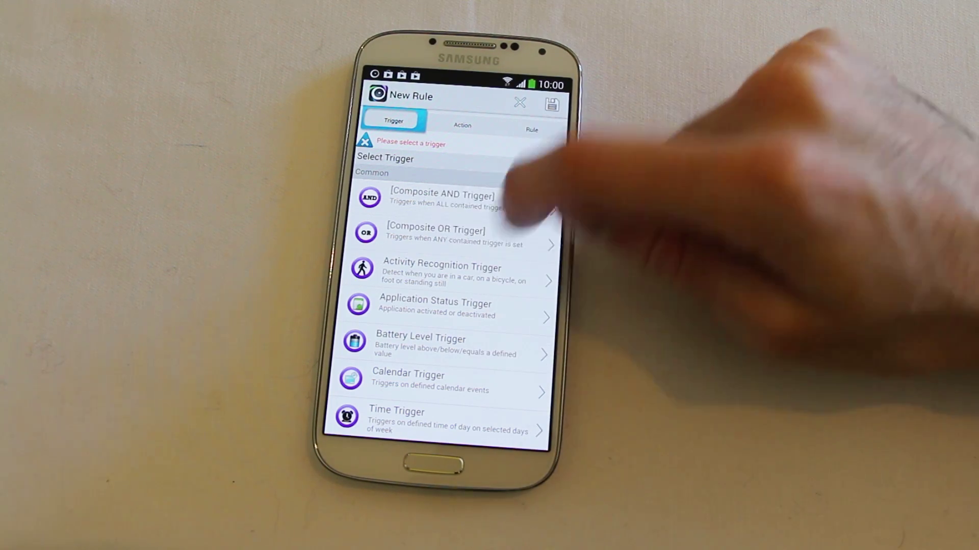
click(513, 200)
click(451, 304)
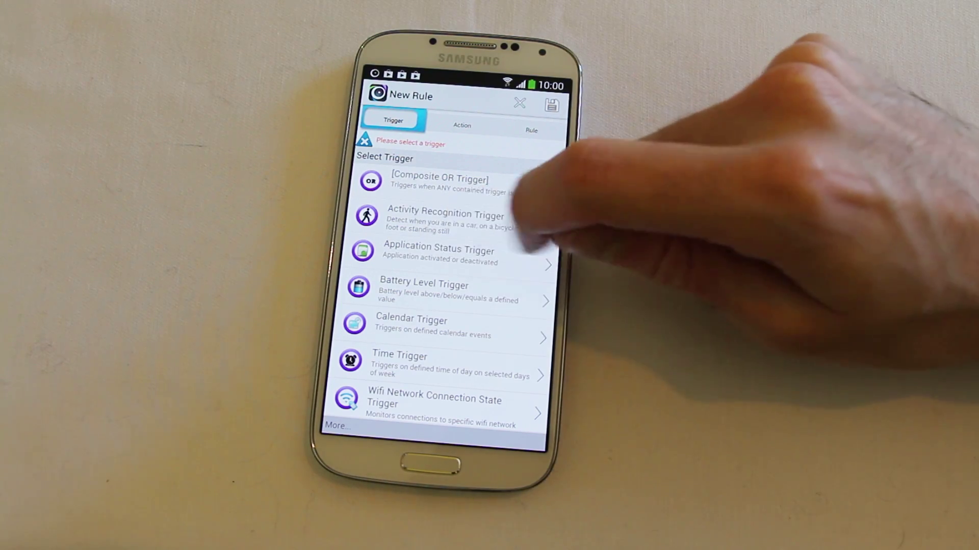
scroll(535, 252, down, 2)
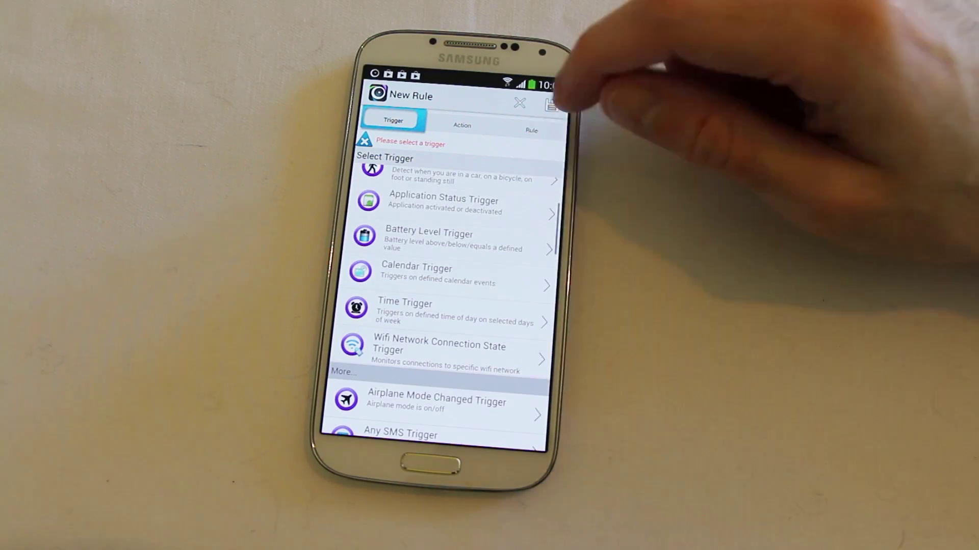
scroll(489, 283, down, 2)
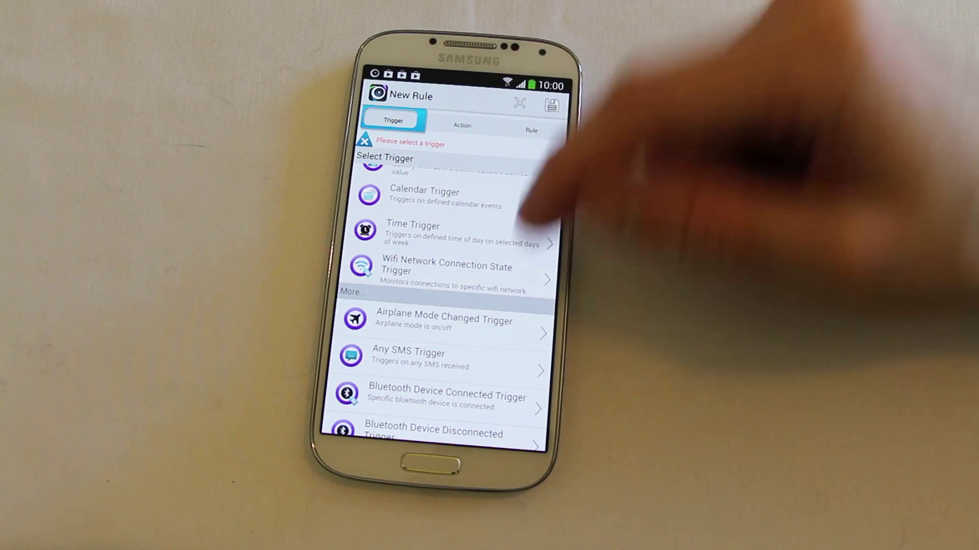
scroll(482, 264, down, 3)
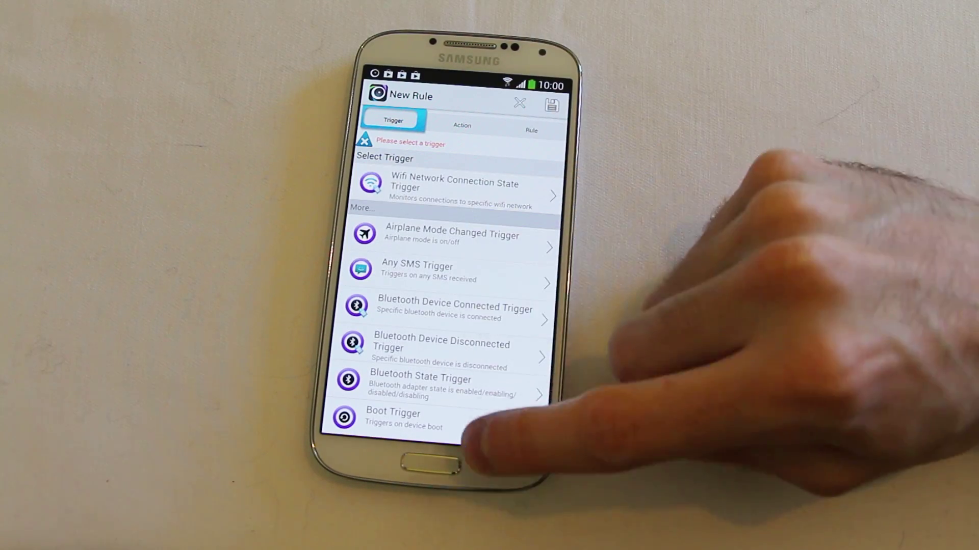
scroll(489, 345, down, 2)
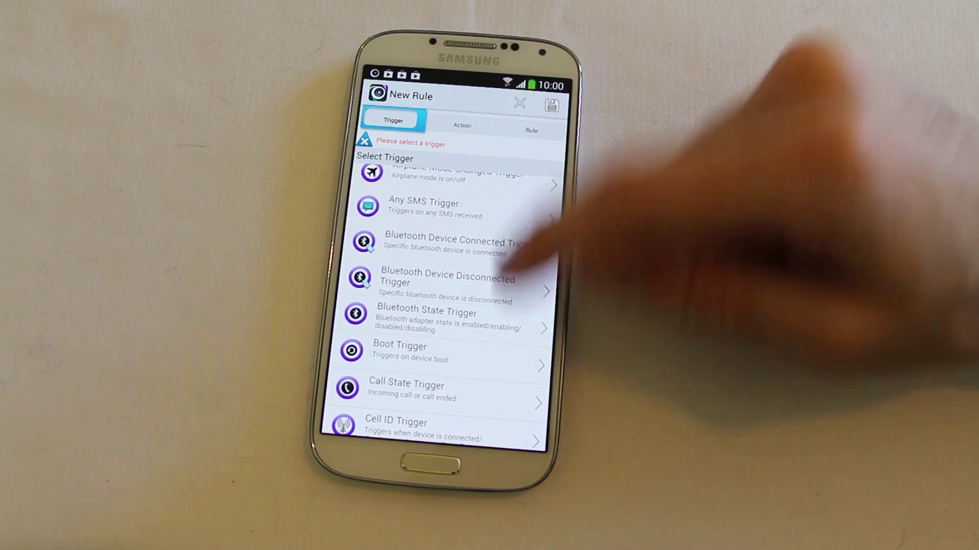
scroll(489, 283, down, 2)
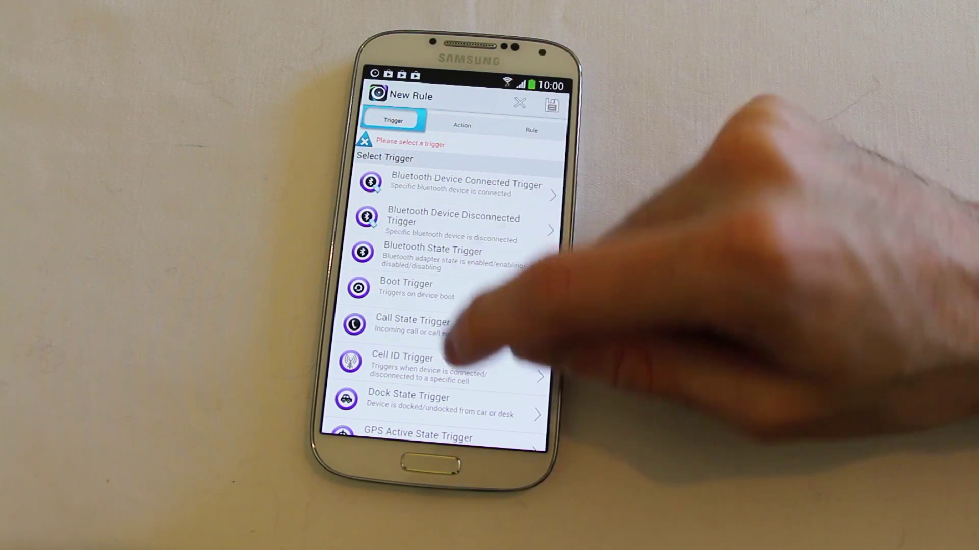
scroll(470, 350, down, 2)
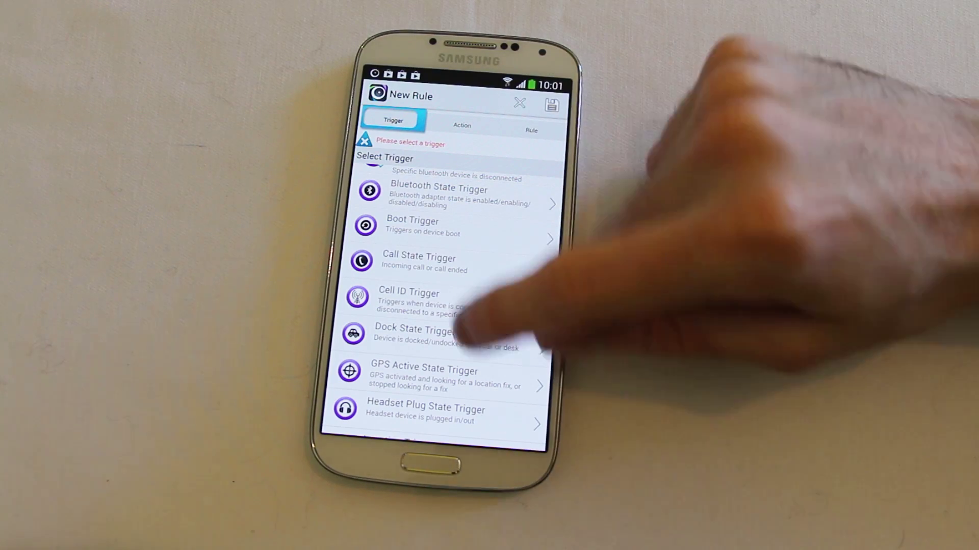
scroll(459, 291, down, 2)
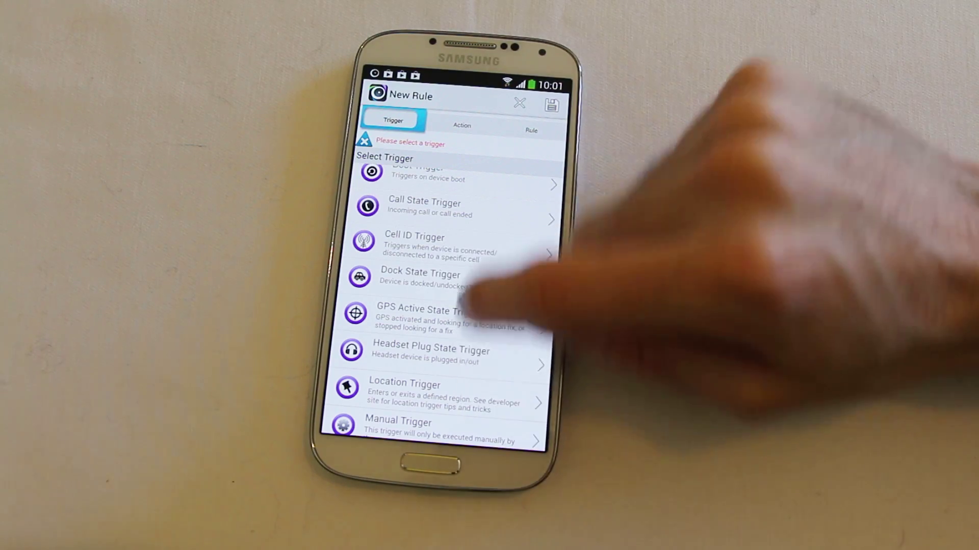
scroll(451, 307, down, 5)
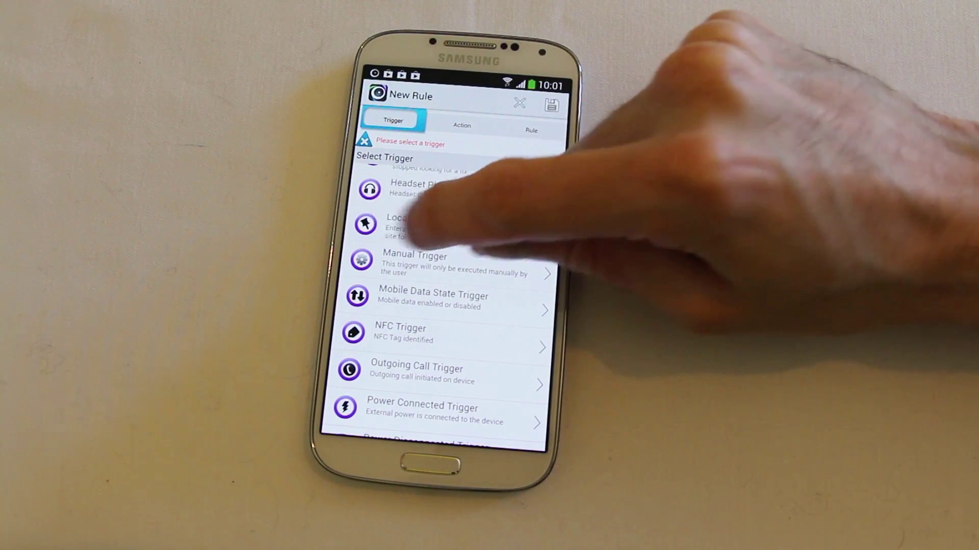
click(419, 223)
click(446, 304)
click(502, 470)
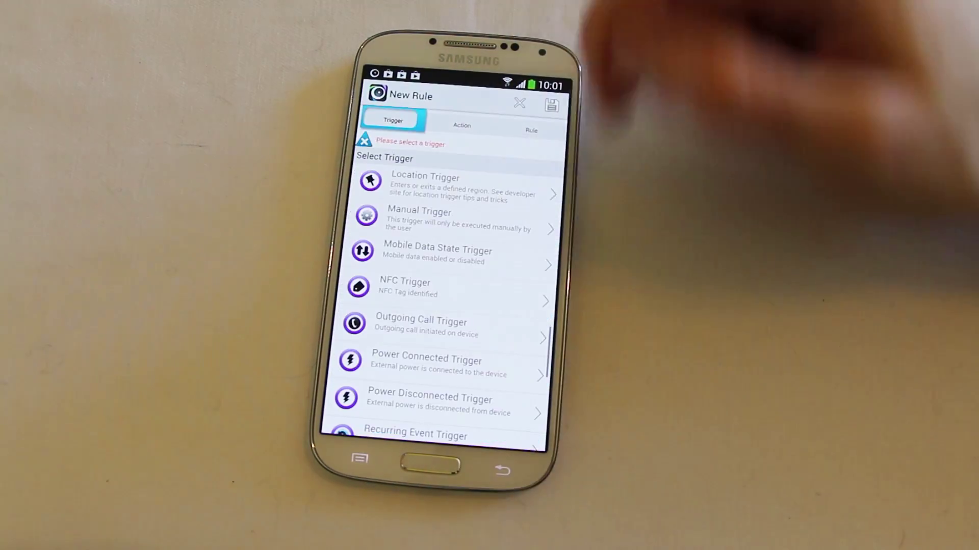
scroll(451, 307, down, 5)
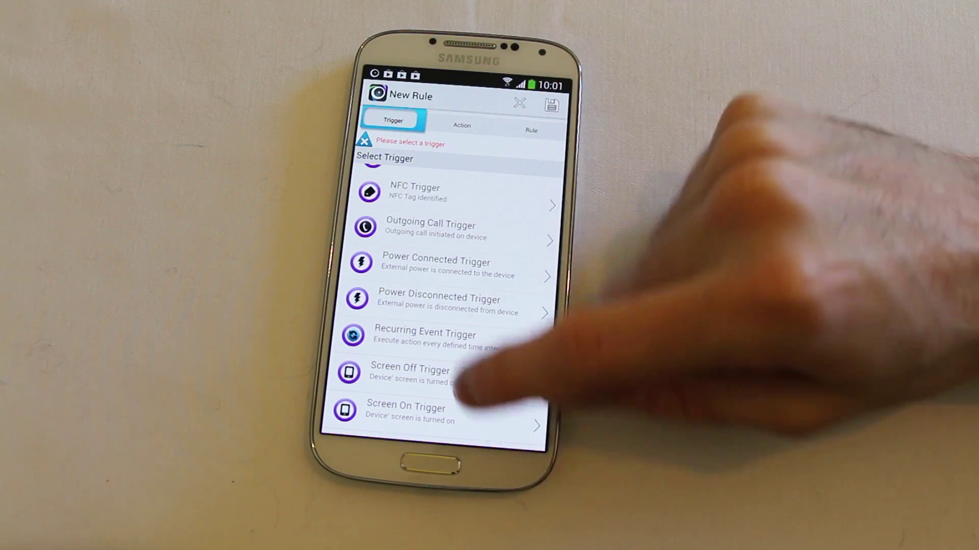
scroll(451, 306, down, 3)
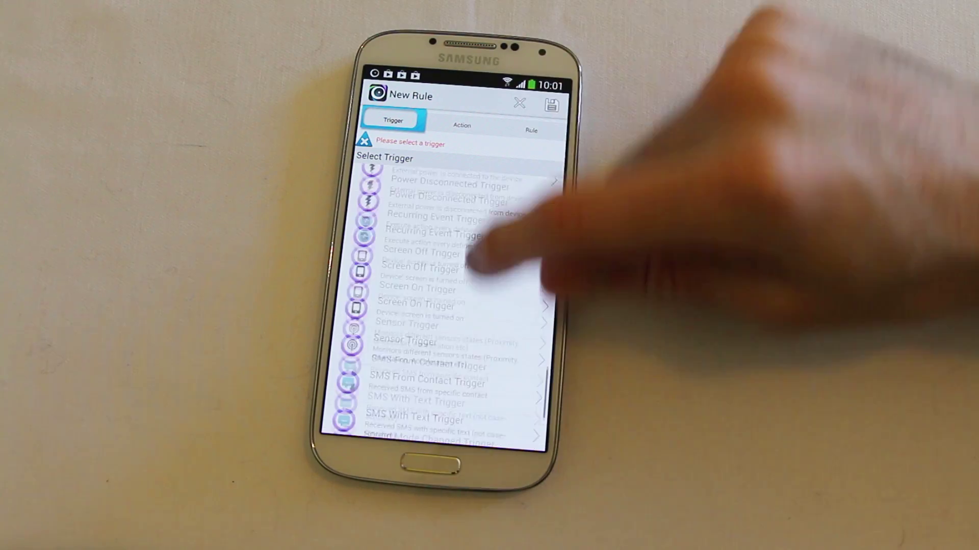
scroll(474, 252, down, 3)
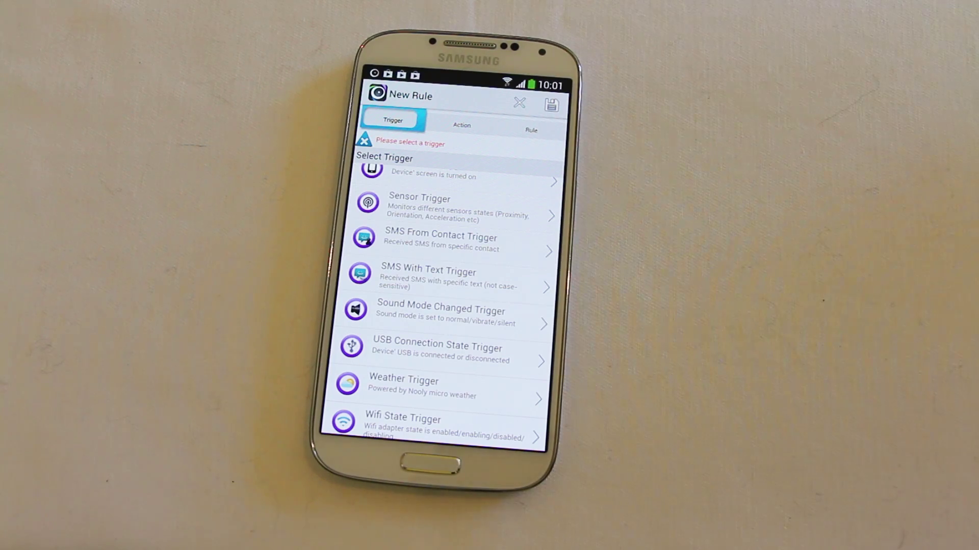
scroll(459, 291, up, 3)
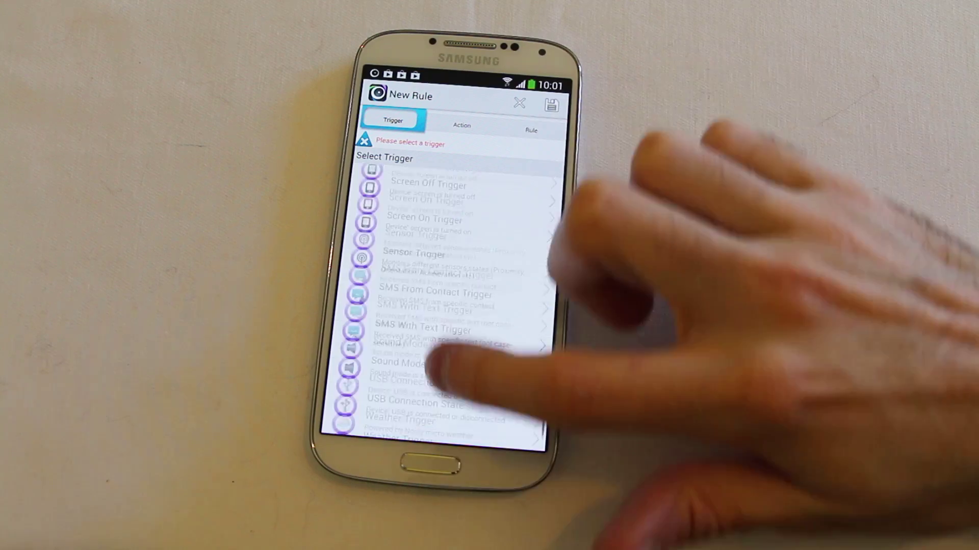
Browse the Select Action list, then show the new rule's Rule Details page.
click(459, 124)
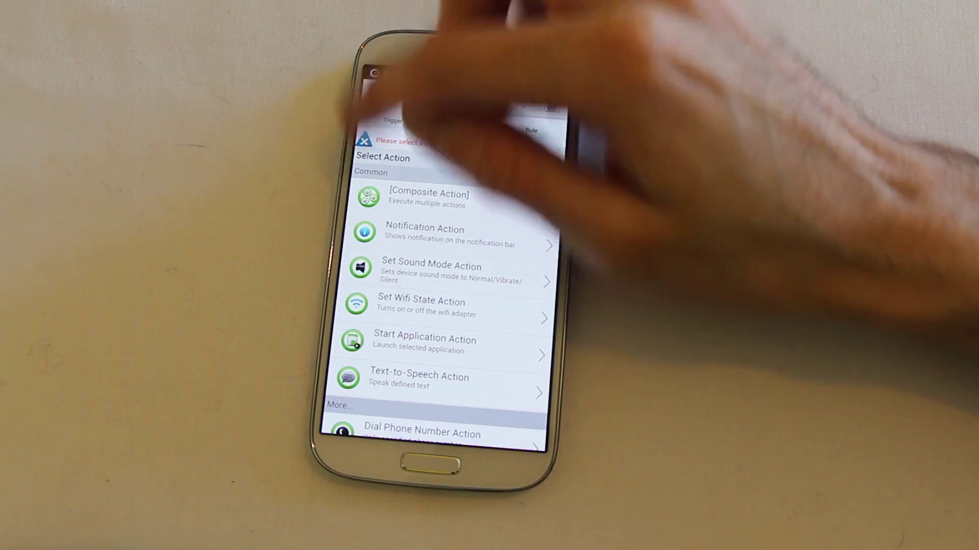
click(393, 120)
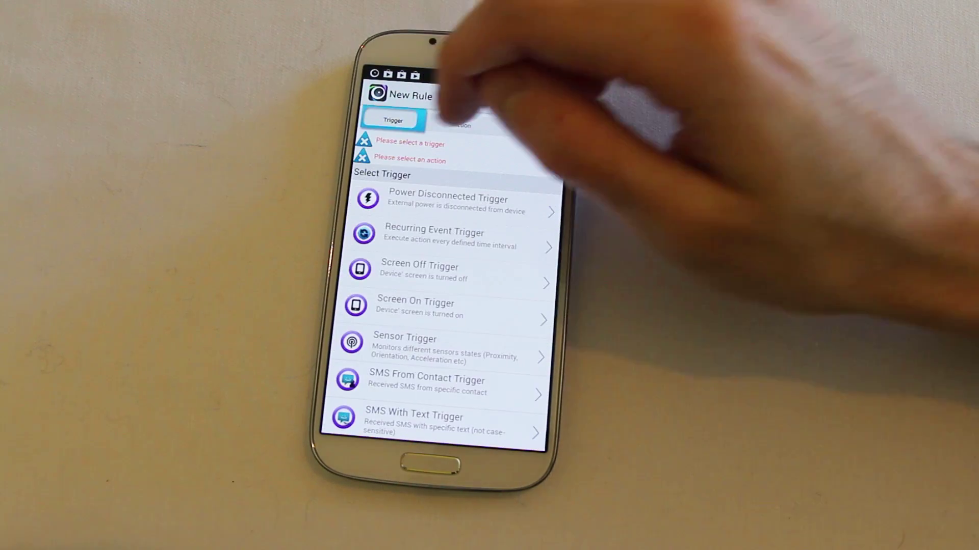
click(462, 125)
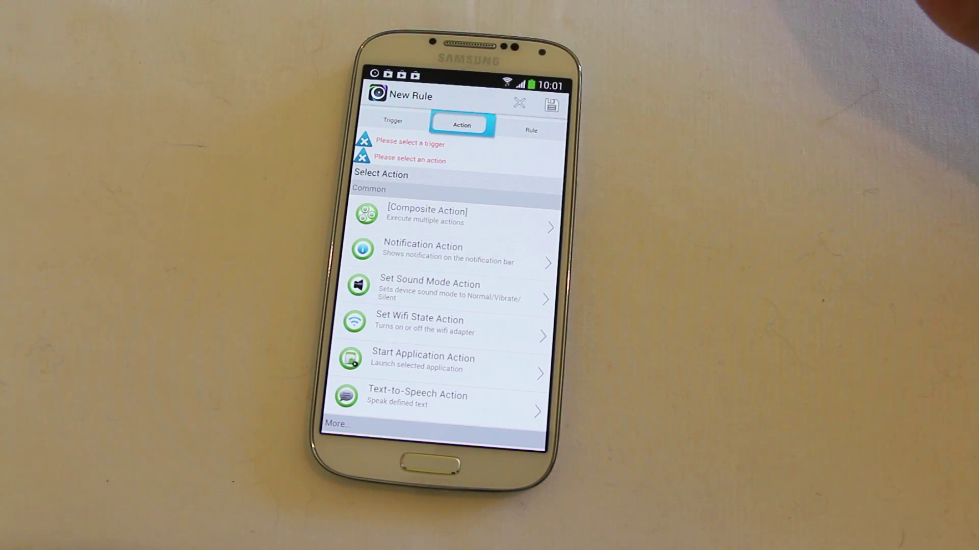
scroll(452, 322, down, 3)
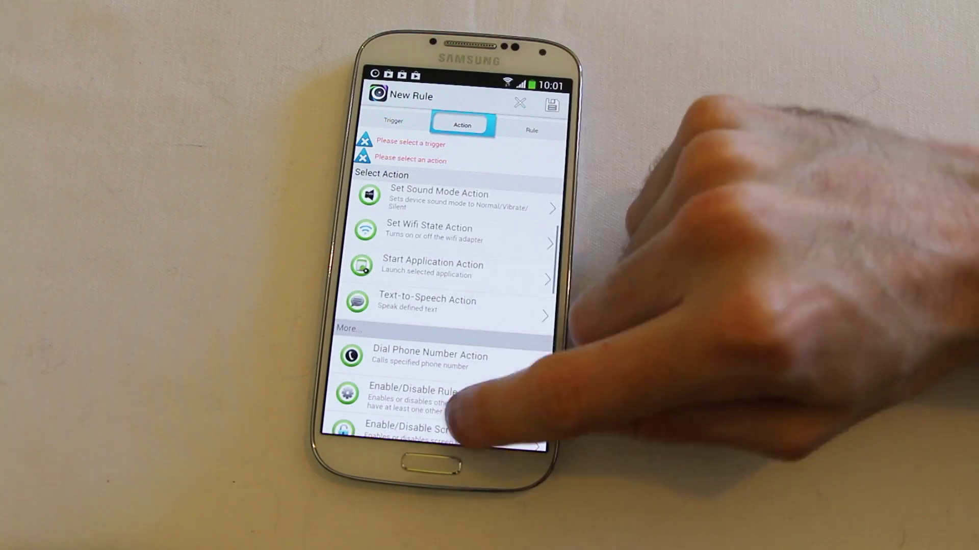
scroll(459, 344, down, 4)
scroll(459, 367, up, 5)
scroll(459, 322, up, 1)
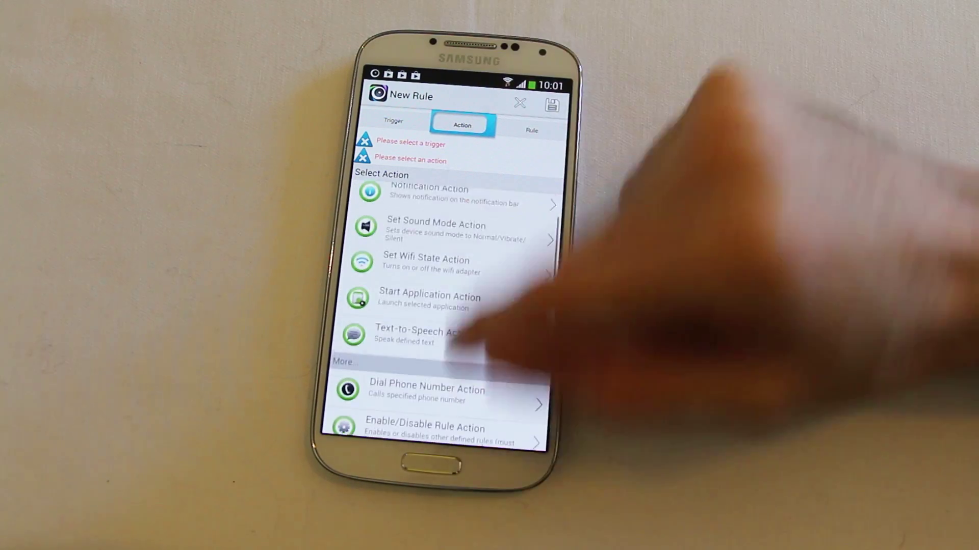
scroll(444, 306, down, 2)
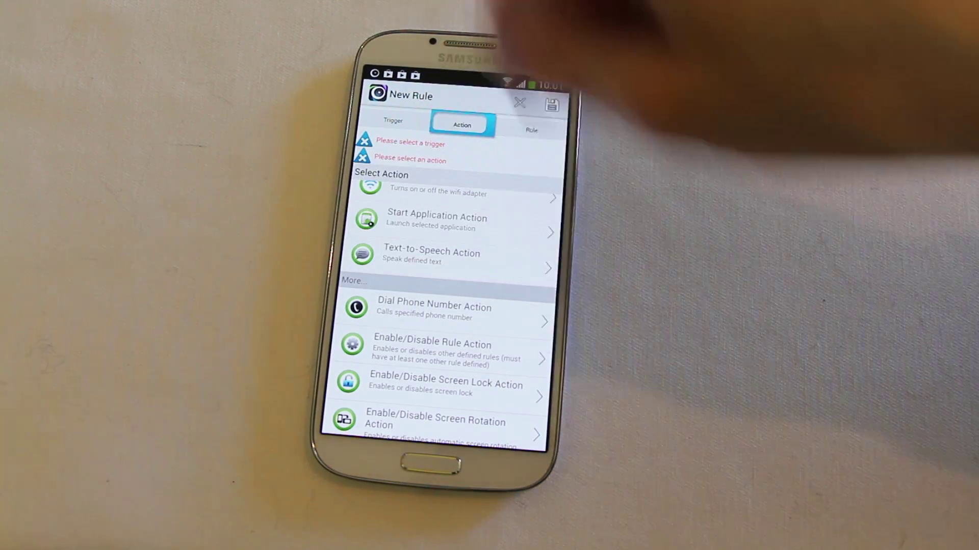
scroll(444, 306, up, 5)
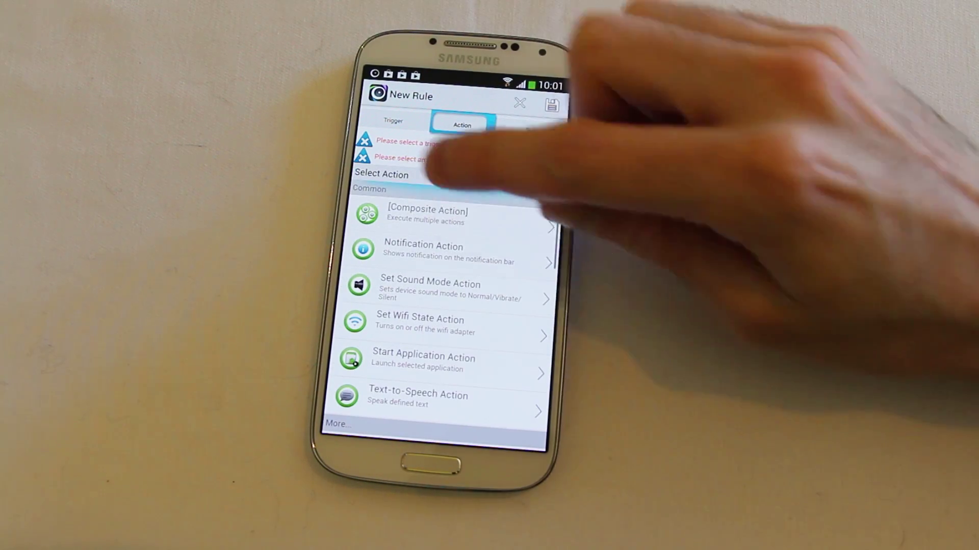
scroll(443, 306, down, 5)
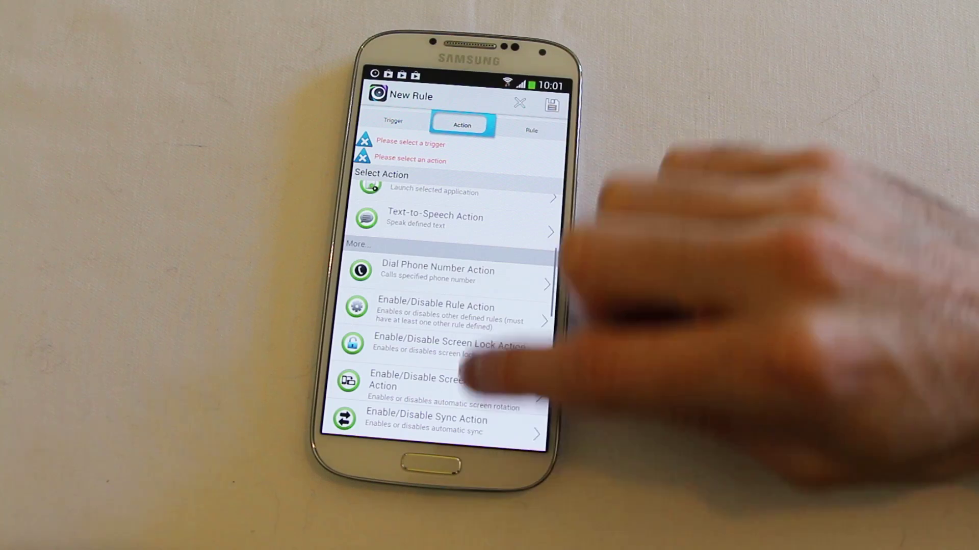
scroll(444, 305, down, 2)
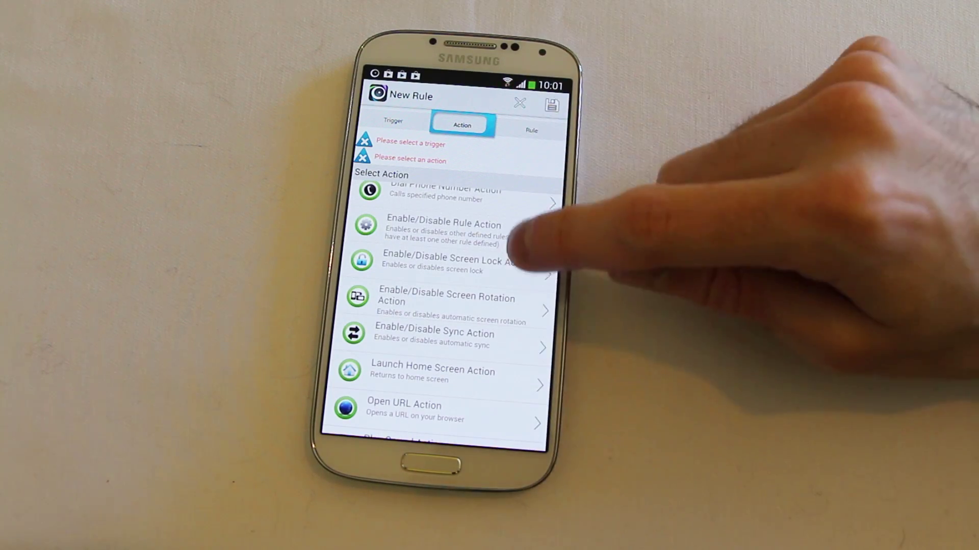
scroll(536, 230, down, 2)
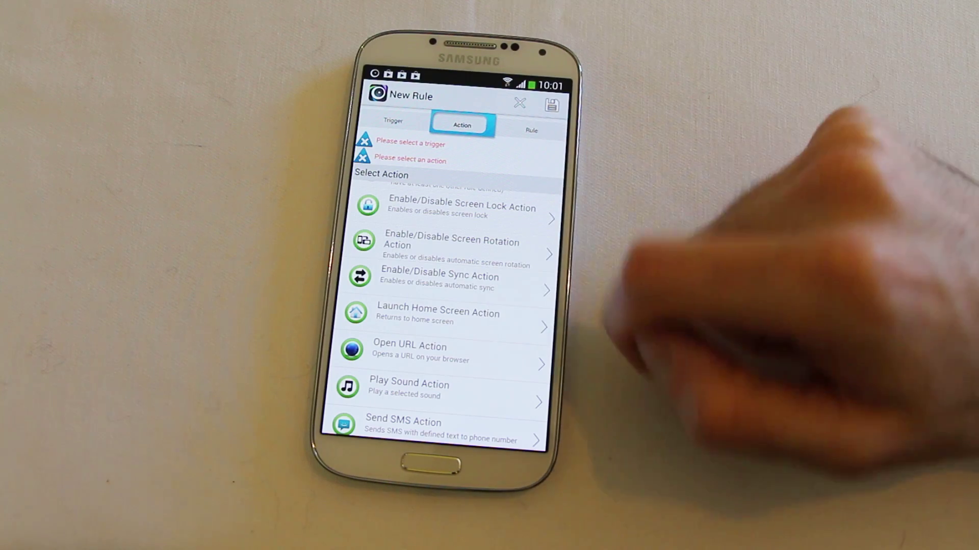
scroll(505, 280, down, 3)
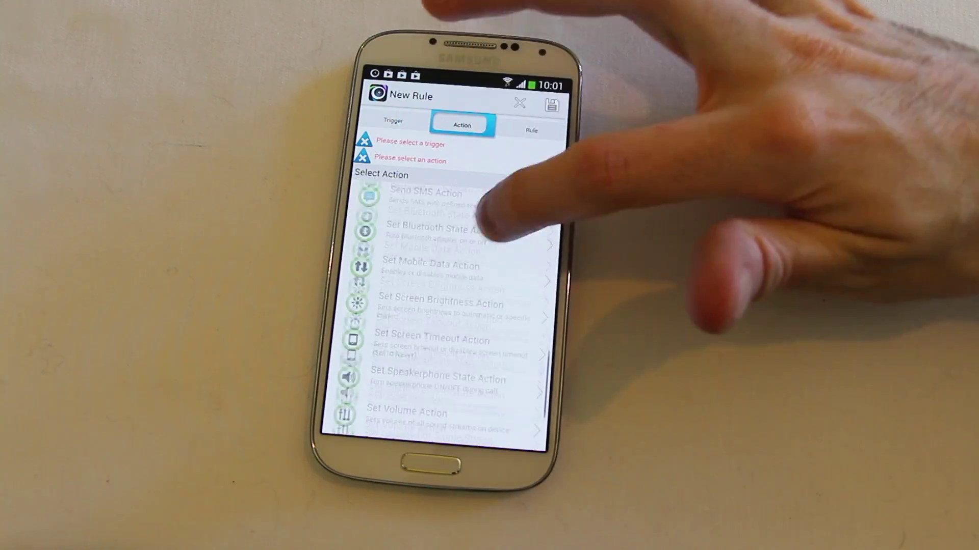
scroll(505, 230, down, 4)
scroll(452, 307, down, 2)
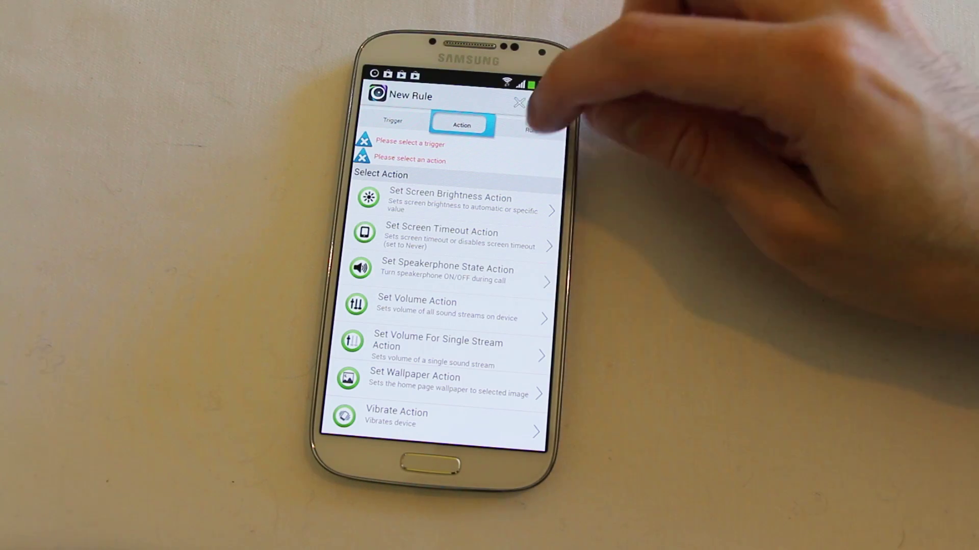
click(531, 128)
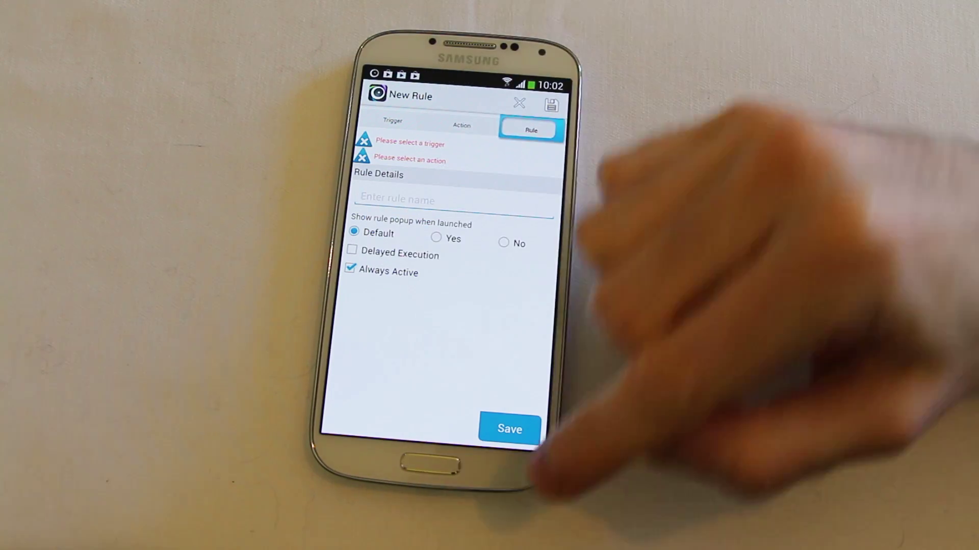
Check the Action and Trigger tabs, then discard the new rule and return to My Rules.
click(463, 124)
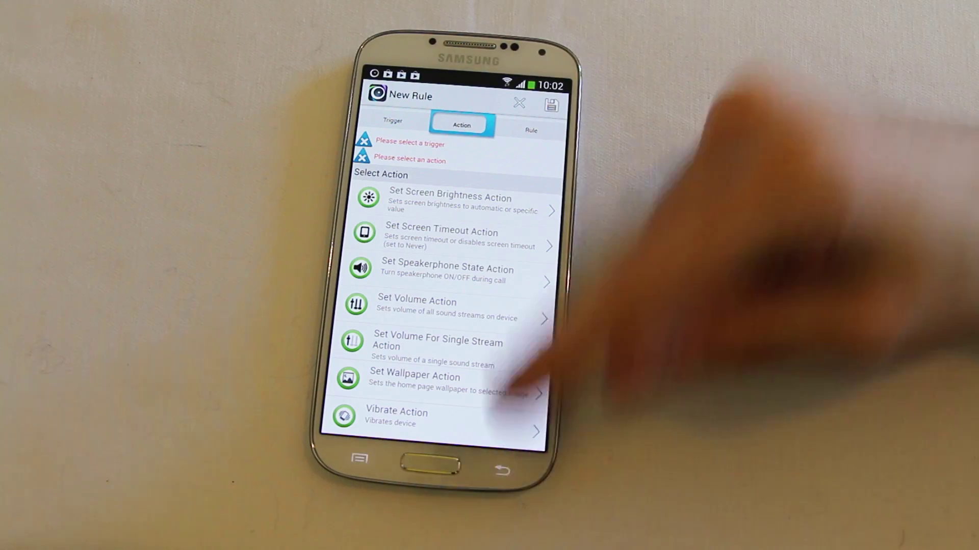
click(392, 120)
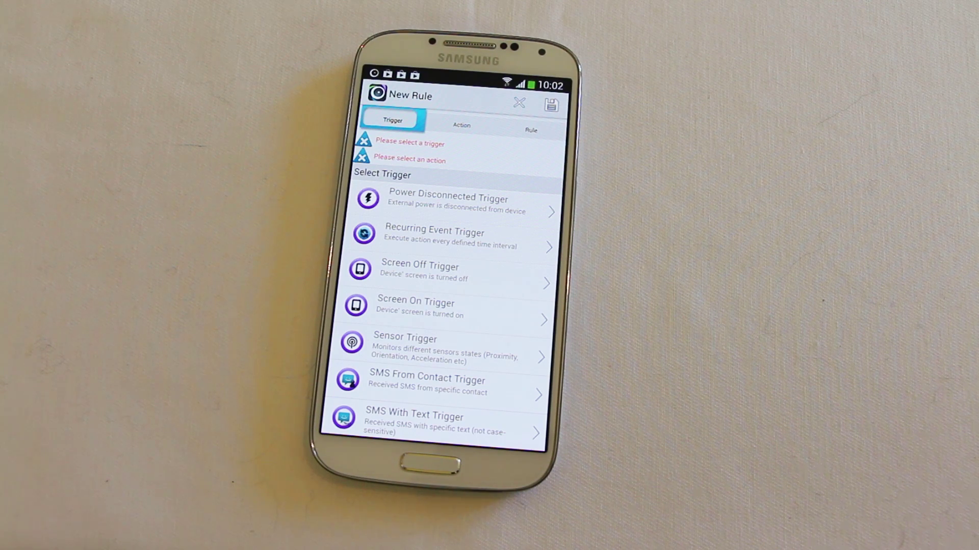
click(501, 468)
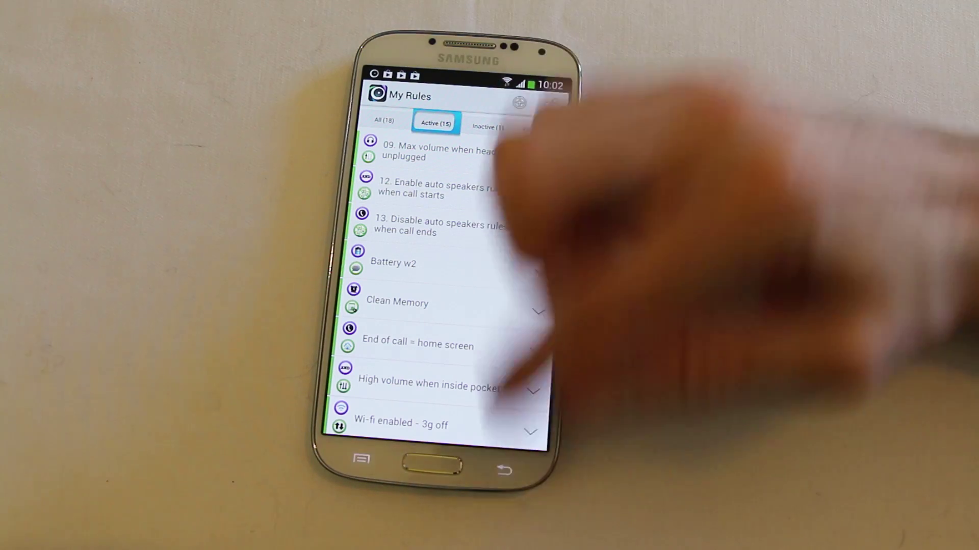
Go back to the dashboard and open the Rules Market's latest shared rules.
click(503, 470)
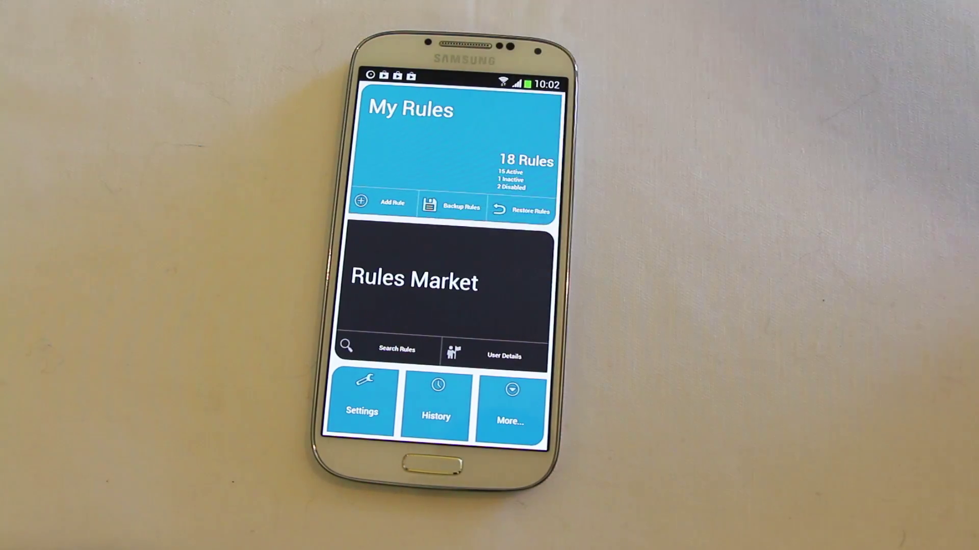
click(417, 282)
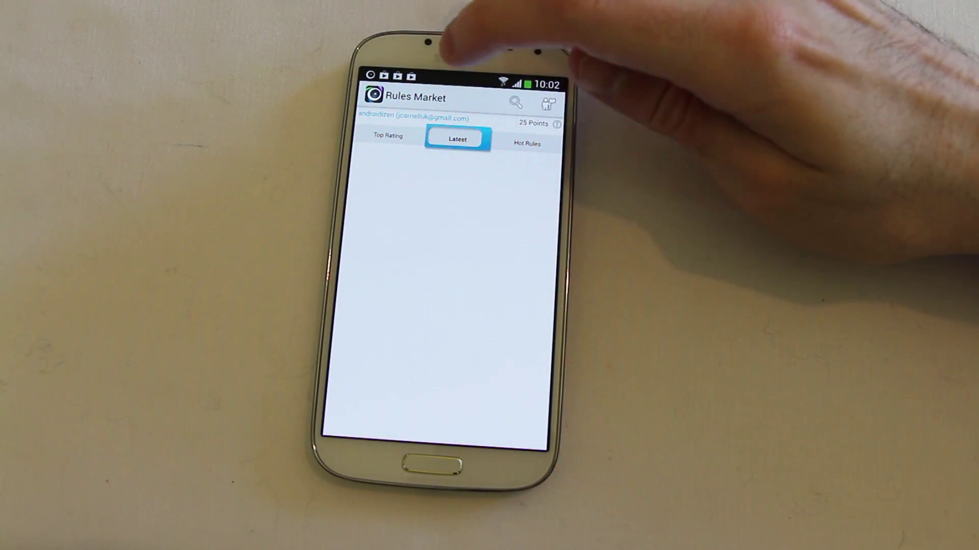
scroll(459, 306, down, 5)
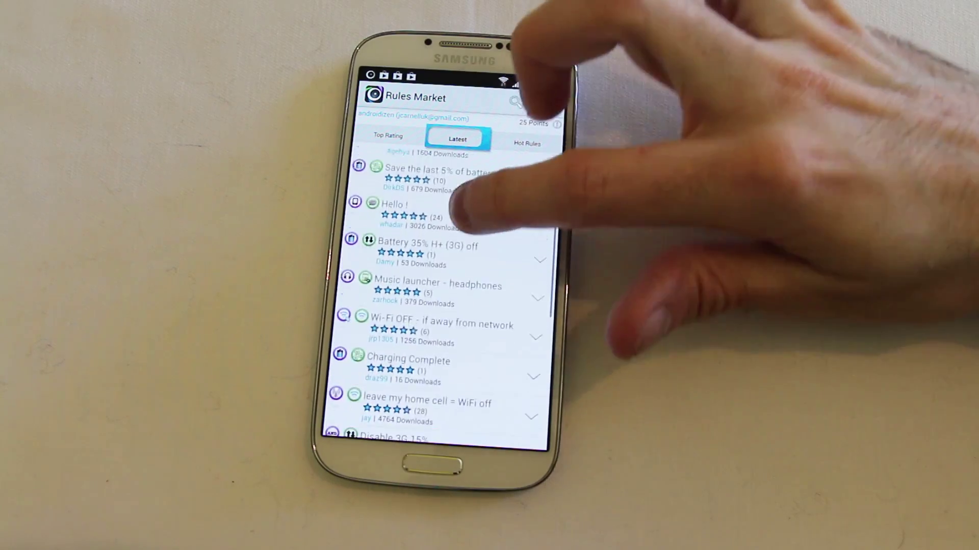
scroll(459, 268, up, 5)
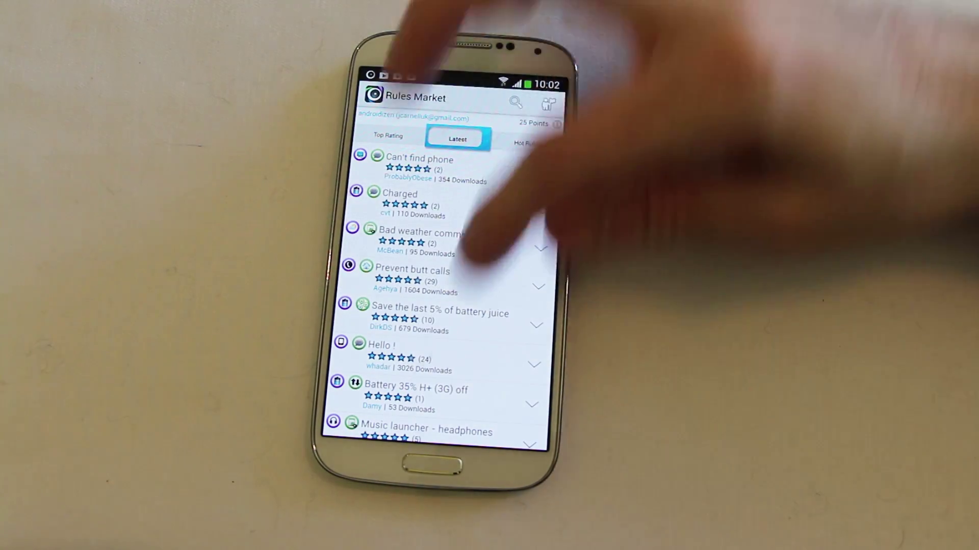
scroll(444, 291, down, 10)
scroll(444, 291, down, 3)
scroll(443, 291, up, 10)
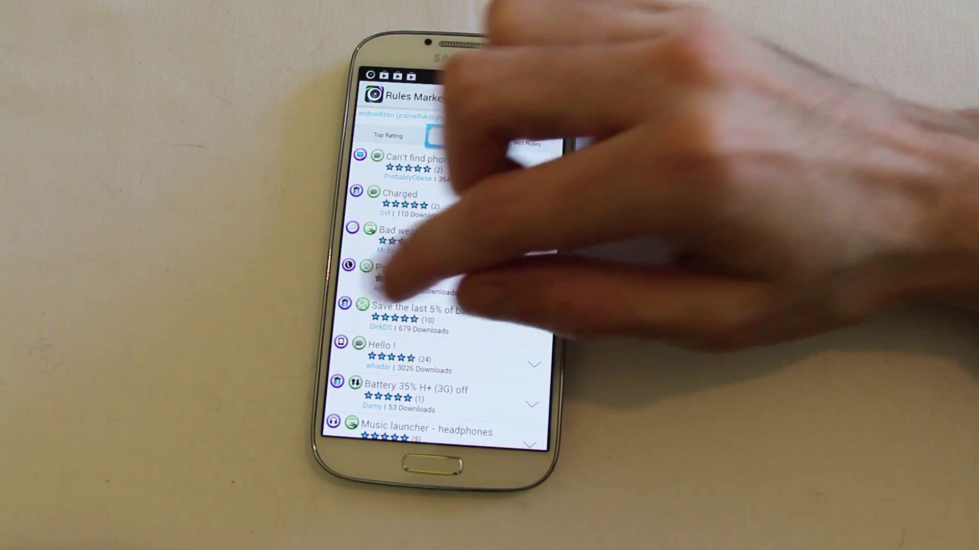
Download the 'Save the last 5% of battery juice' rule into My Rules, skipping sharing.
click(527, 324)
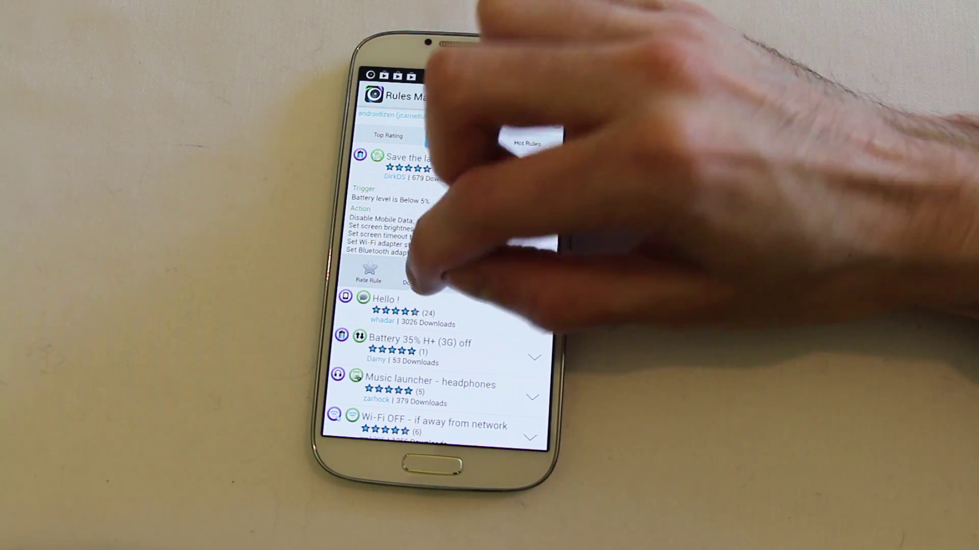
click(417, 280)
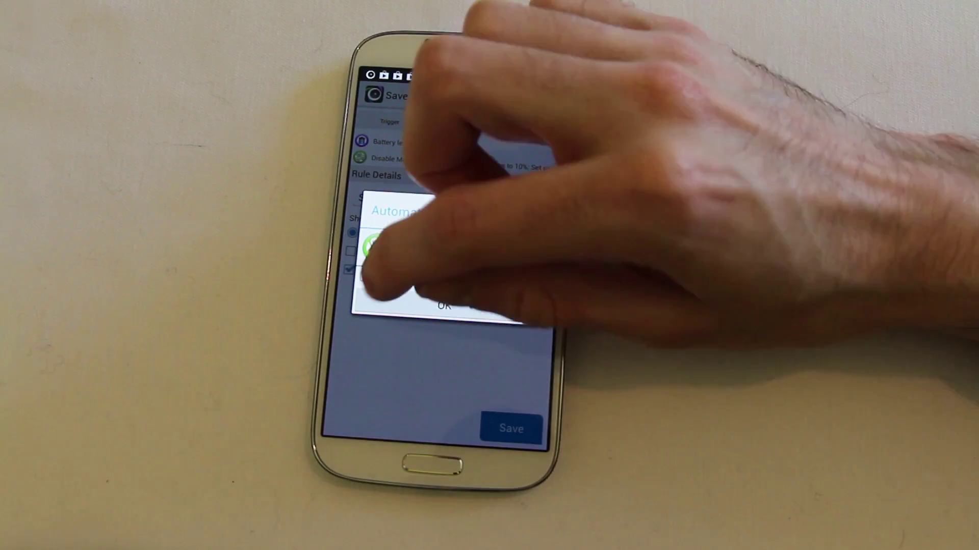
click(444, 304)
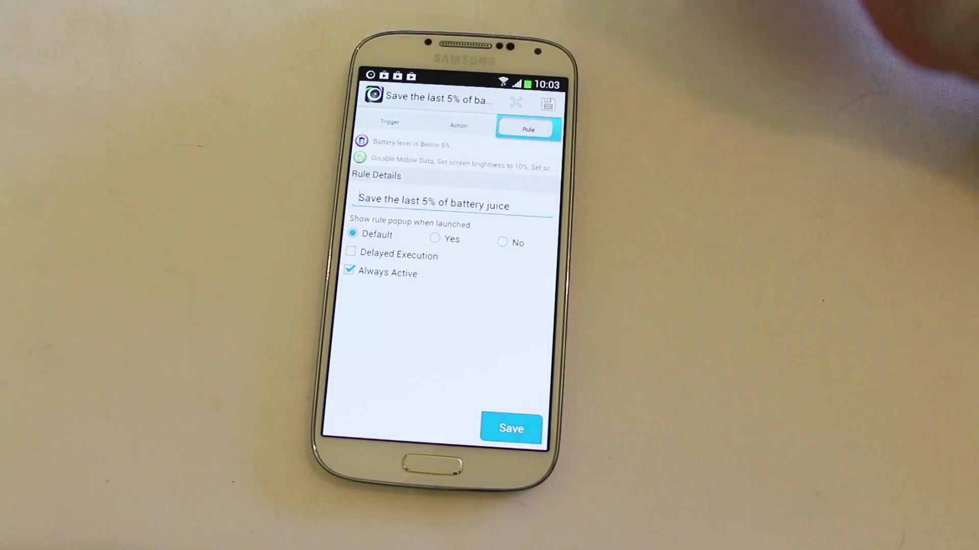
click(511, 429)
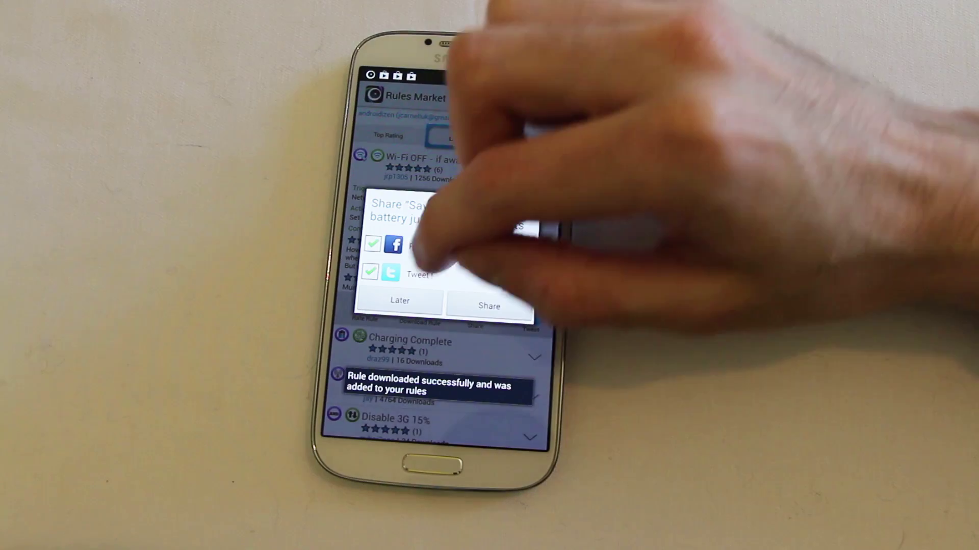
click(401, 299)
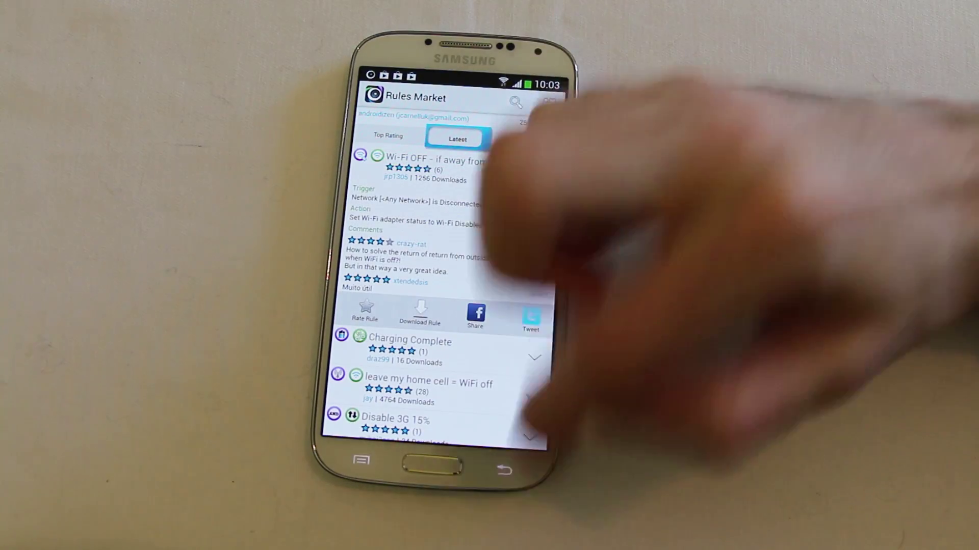
Find and expand the downloaded battery juice rule in My Rules.
click(504, 470)
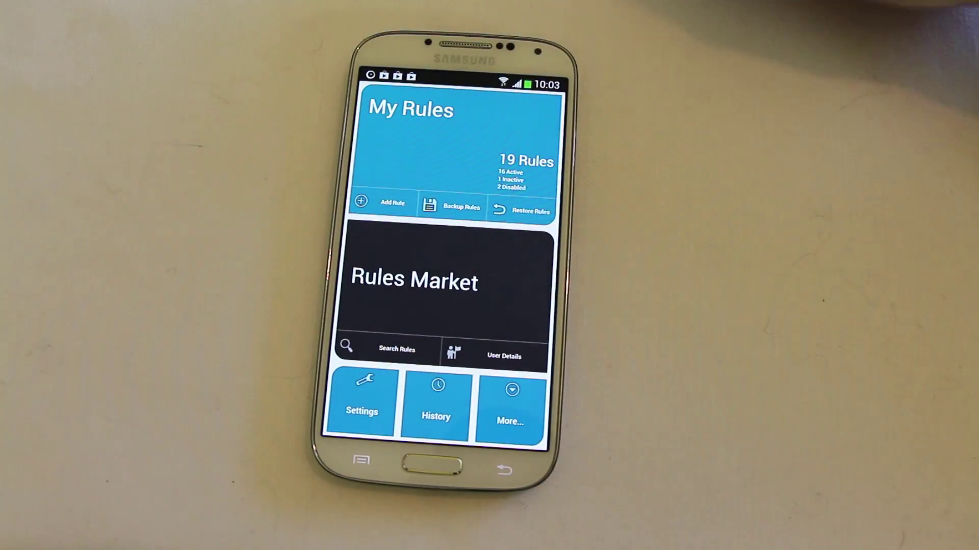
click(443, 146)
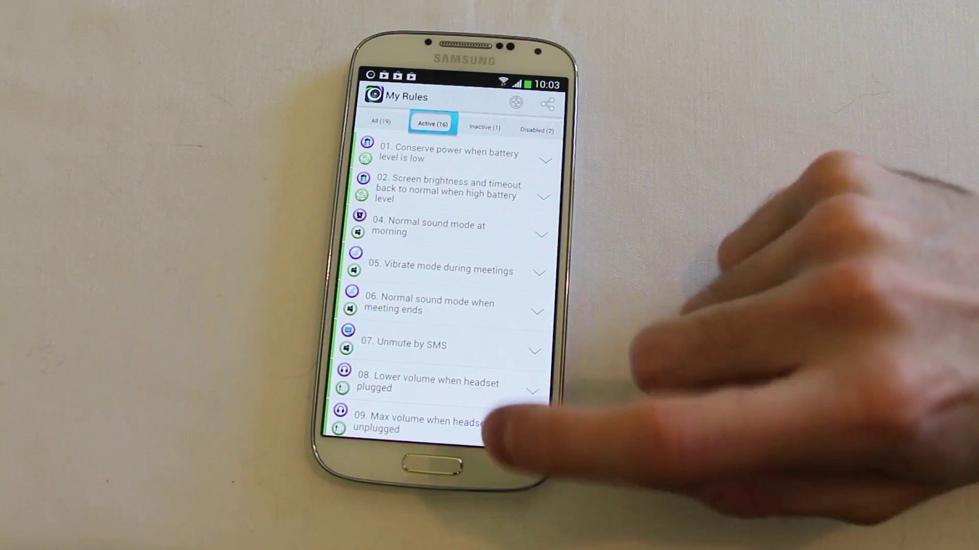
drag(489, 432, 492, 186)
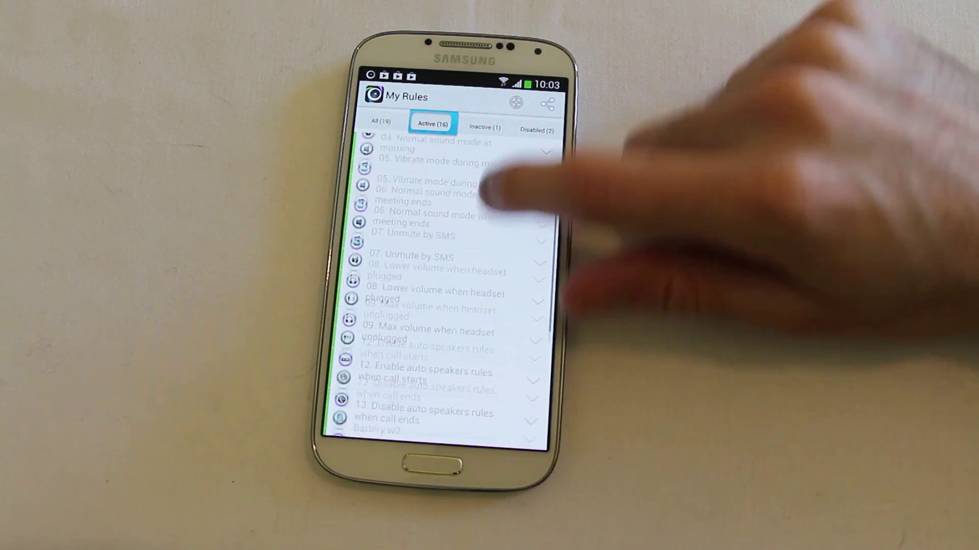
drag(481, 306, 490, 191)
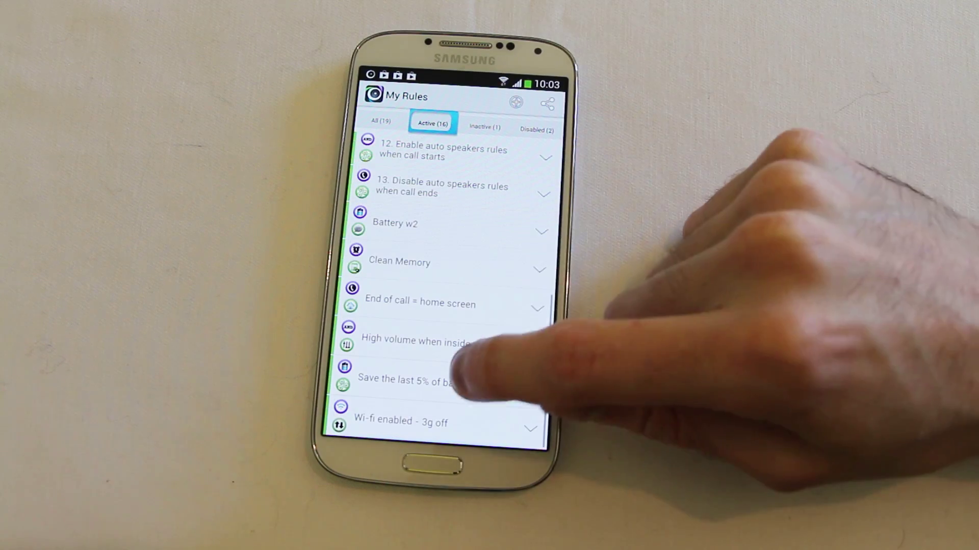
click(463, 378)
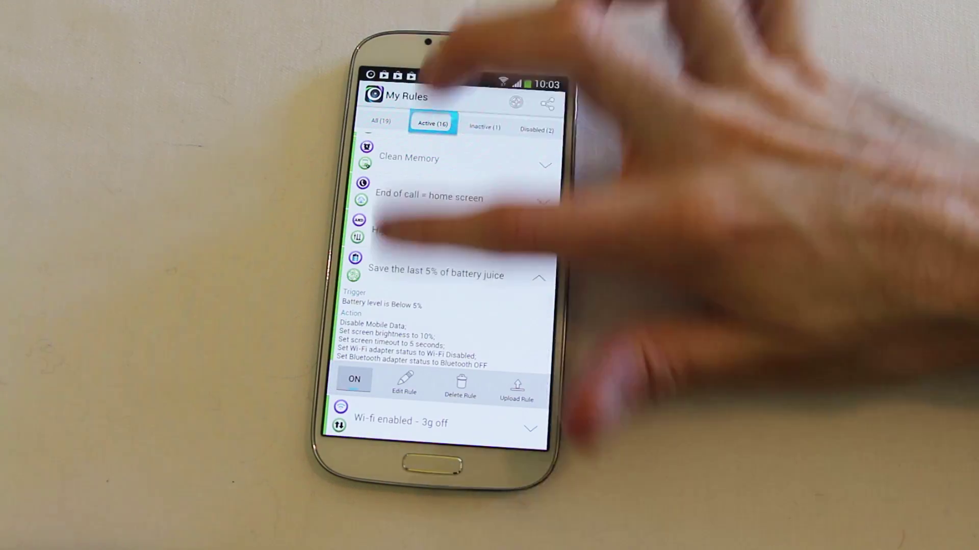
Check the notification panel, then return to the dashboard showing 19 rules, 16 active.
drag(459, 77, 436, 305)
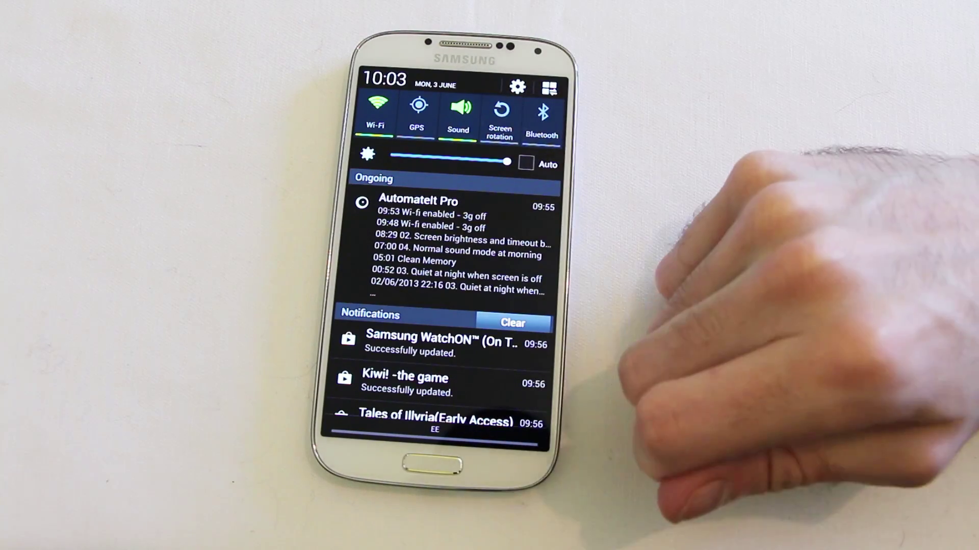
click(418, 229)
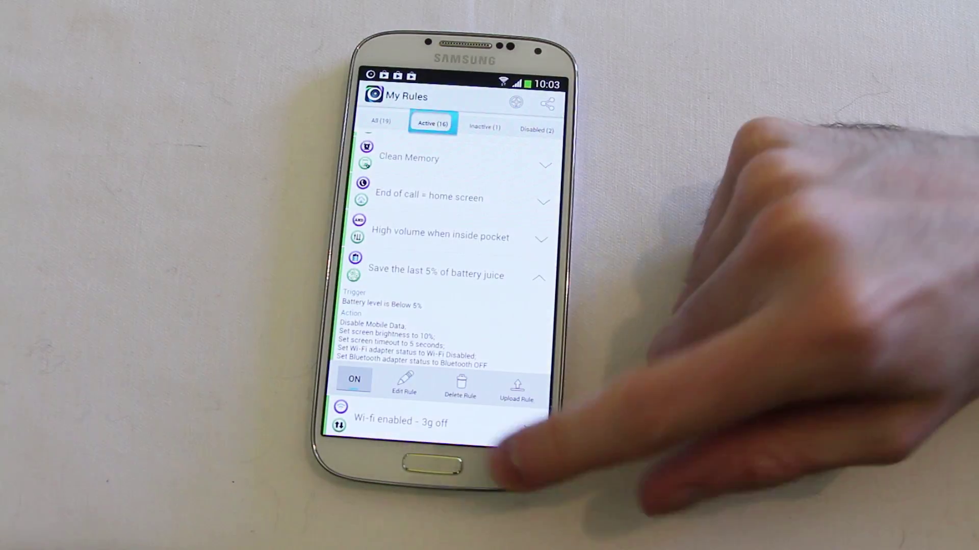
click(502, 470)
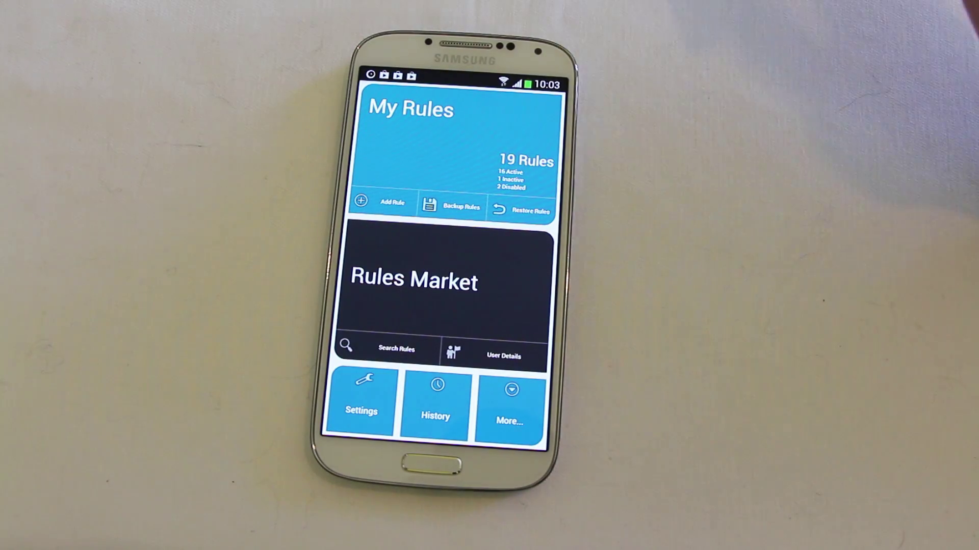